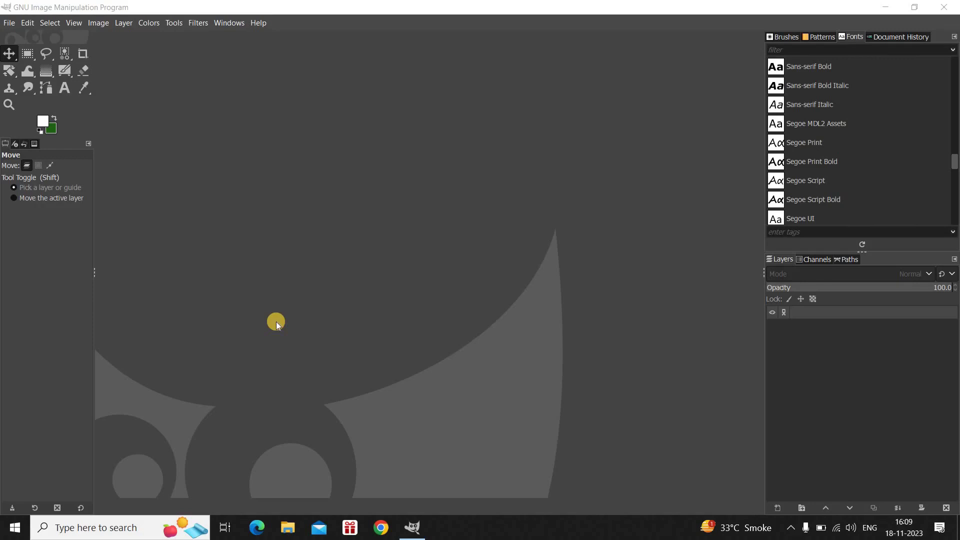
- Bring the empty GIMP window to the front and show the File menu
left_click(276, 324)
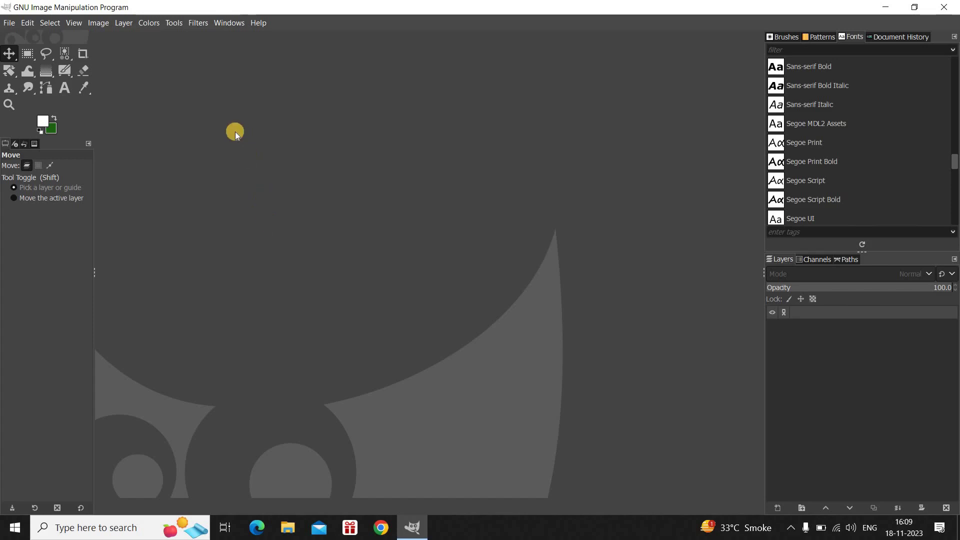
left_click(9, 25)
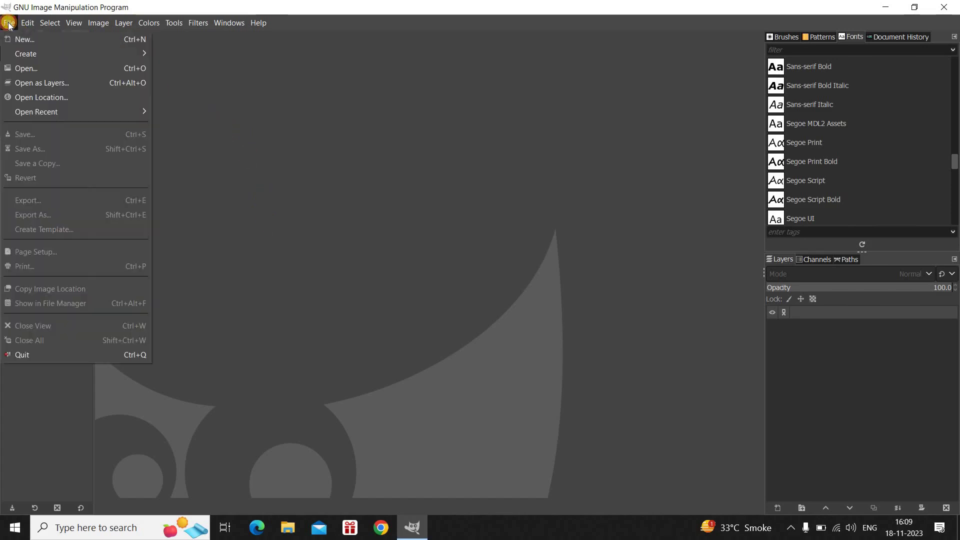
- Create a new 1280 × 720 pixel image with a white background fill
left_click(11, 38)
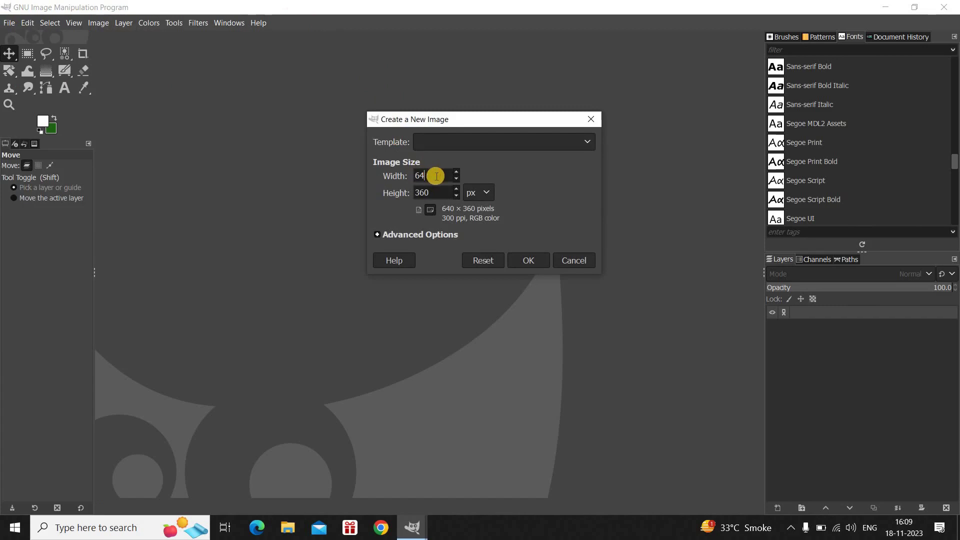
left_click(435, 175)
type("1280")
left_click(436, 190)
double_click(436, 190)
key("BackSpace")
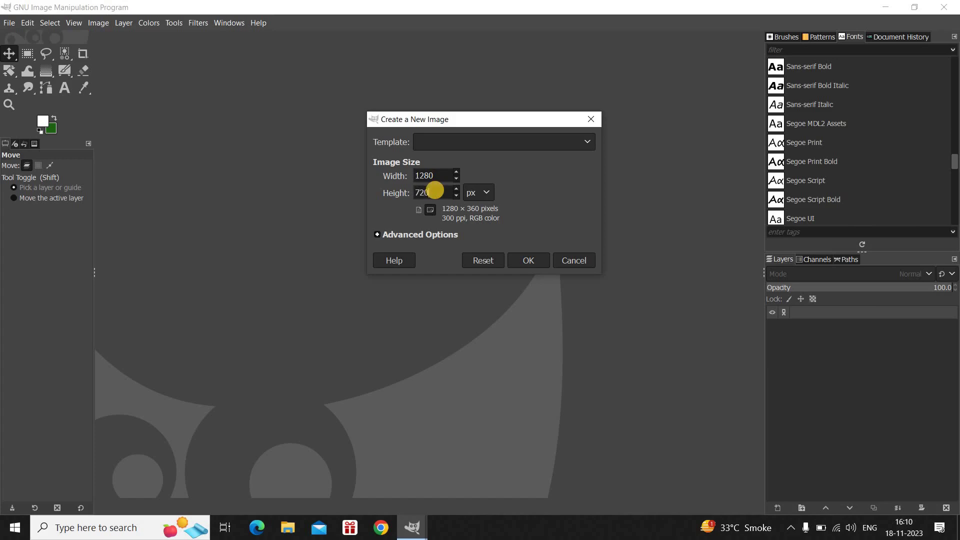
left_click(426, 238)
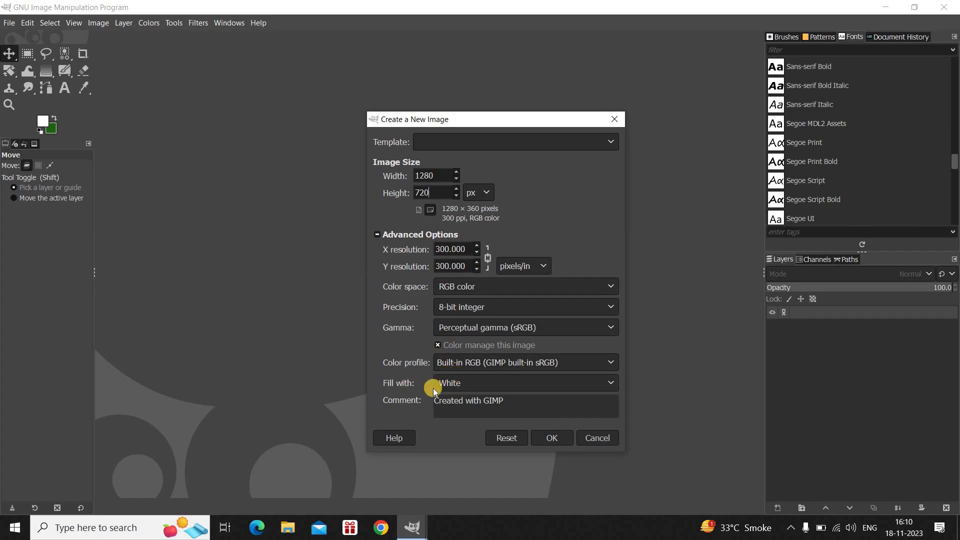
left_click(551, 440)
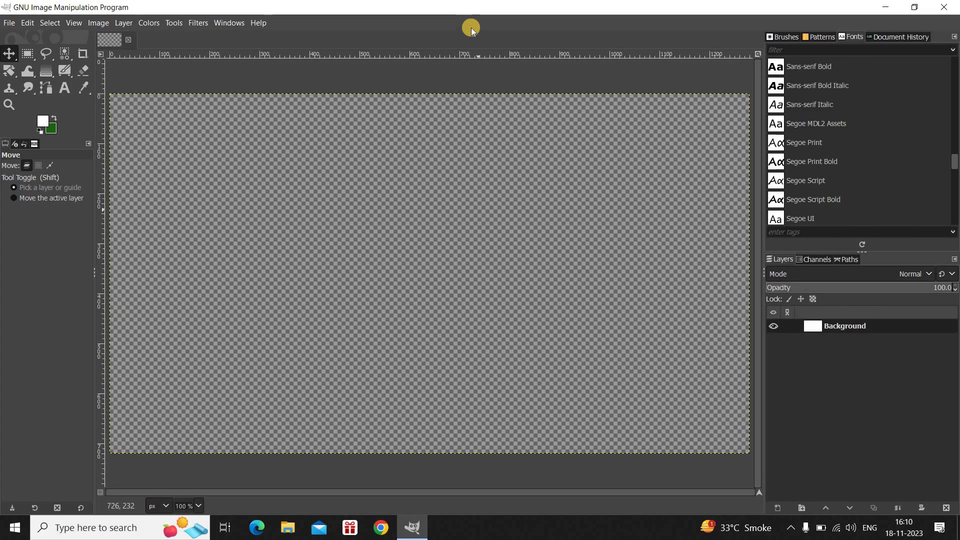
- Zoom out and draw a wide rectangular selection in the middle of the canvas
key("minus")
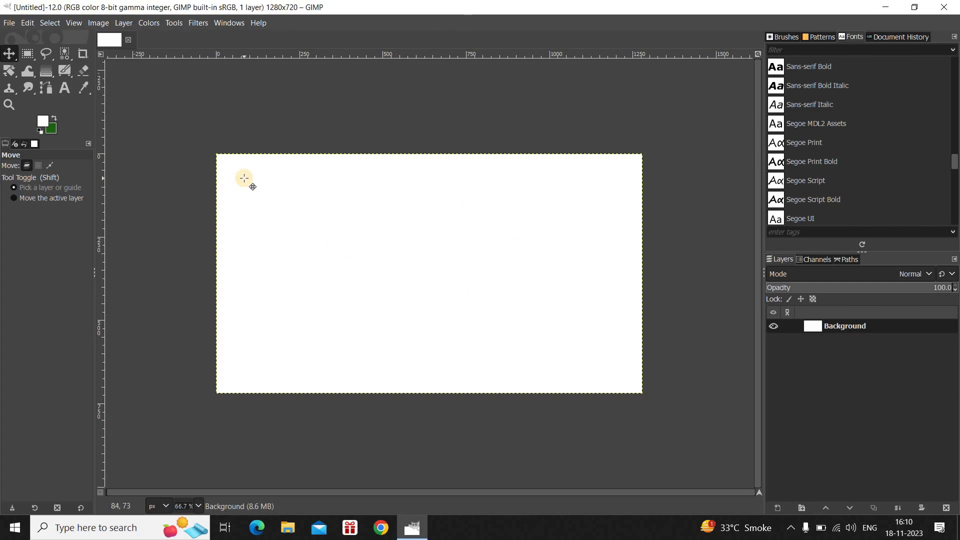
left_click(27, 57)
left_click_drag(302, 214, 577, 324)
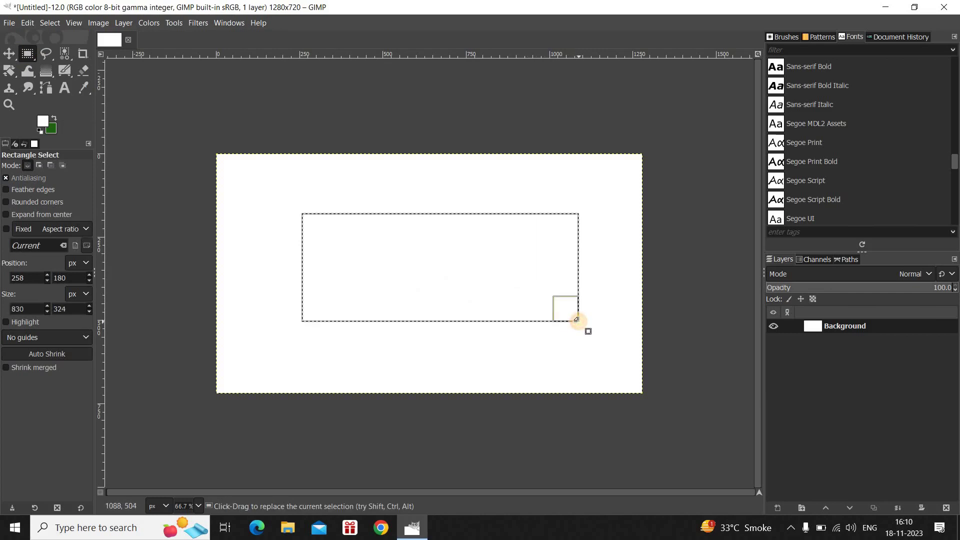
left_click_drag(426, 265, 423, 262)
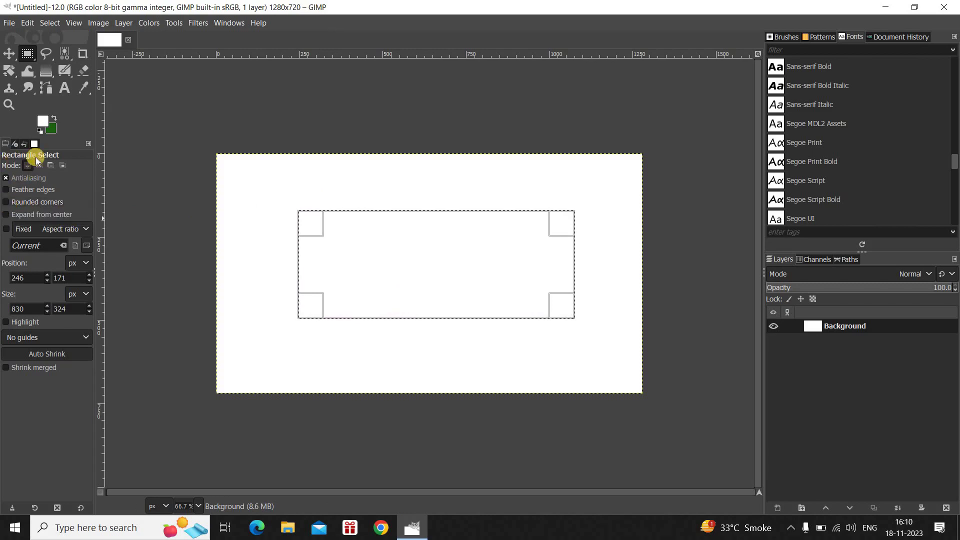
- Give the 830 × 324 px selection rounded corners with a 72.9-pixel radius
left_click(6, 202)
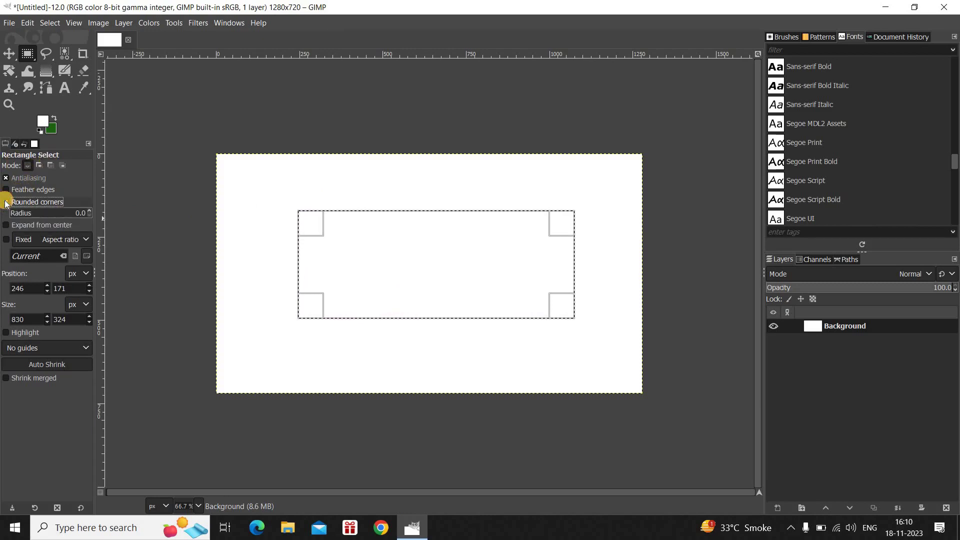
left_click_drag(20, 211, 26, 214)
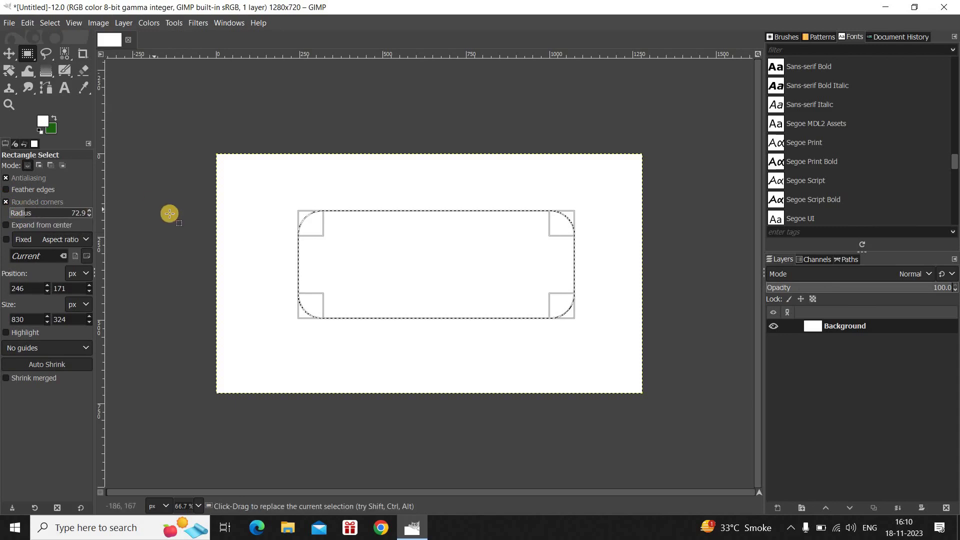
left_click(52, 24)
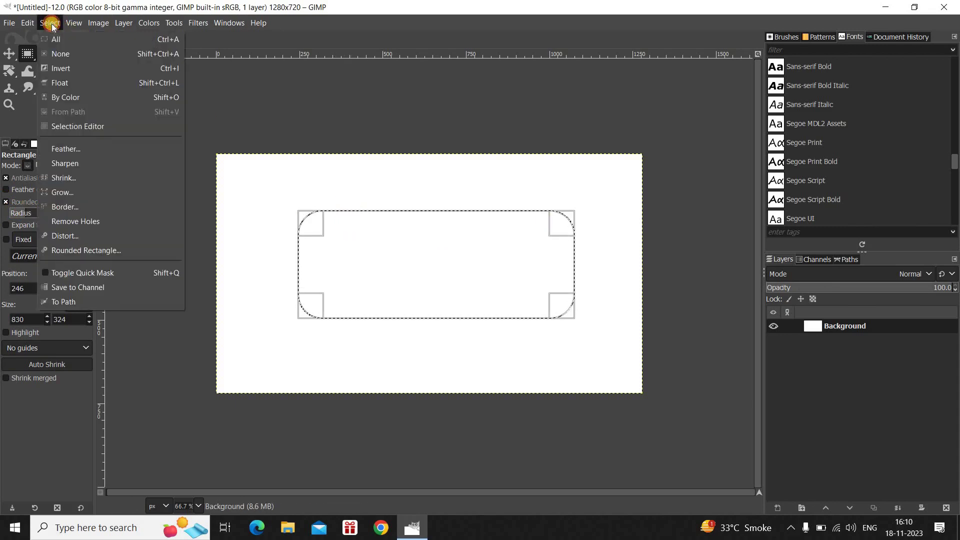
- Save the rounded selection to a channel and add a new transparent layer
left_click(126, 287)
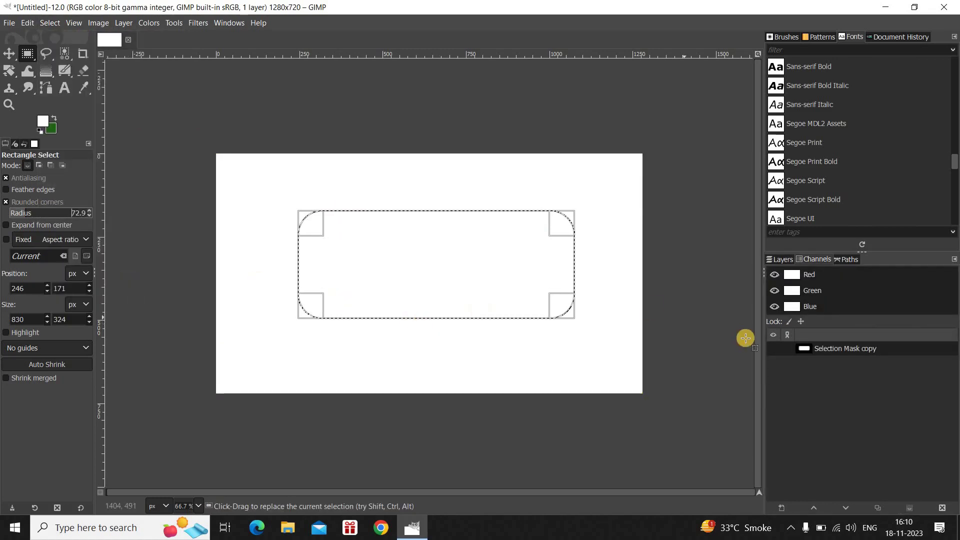
left_click(778, 259)
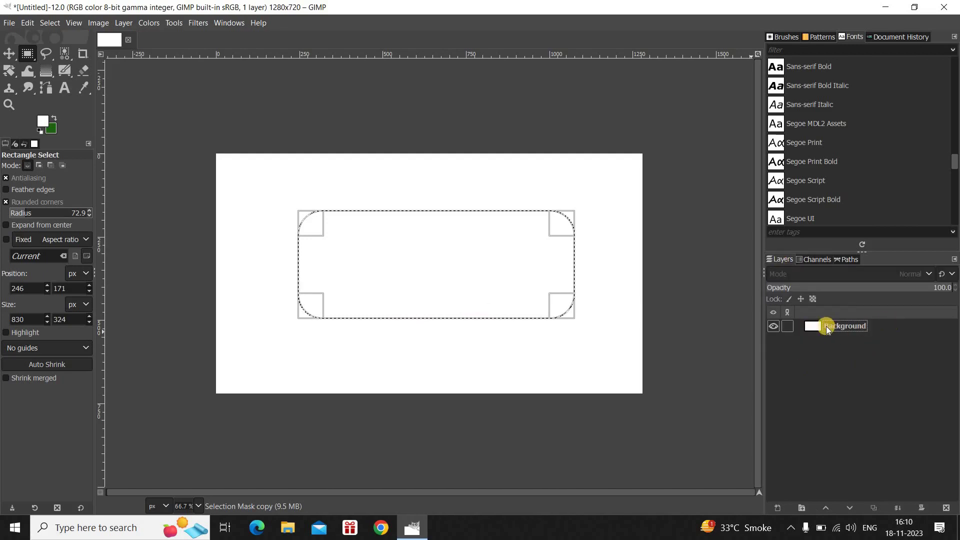
left_click(777, 508)
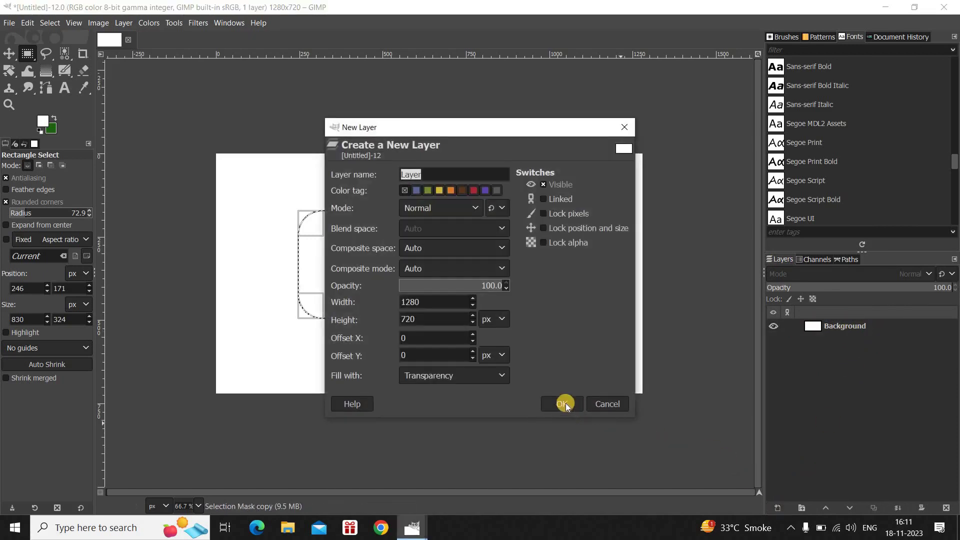
left_click(560, 403)
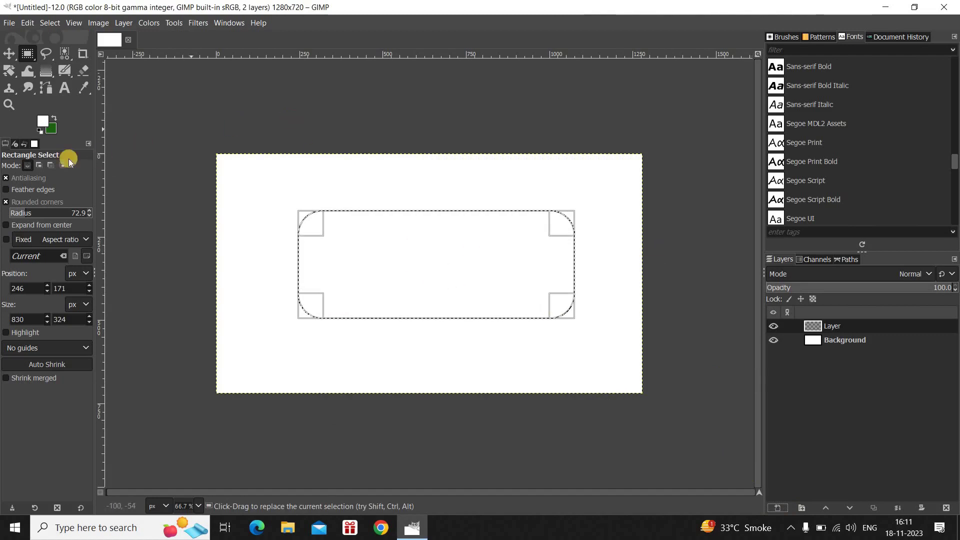
- Set the background colour to black (000000) and fill the rounded selection with it
left_click(51, 132)
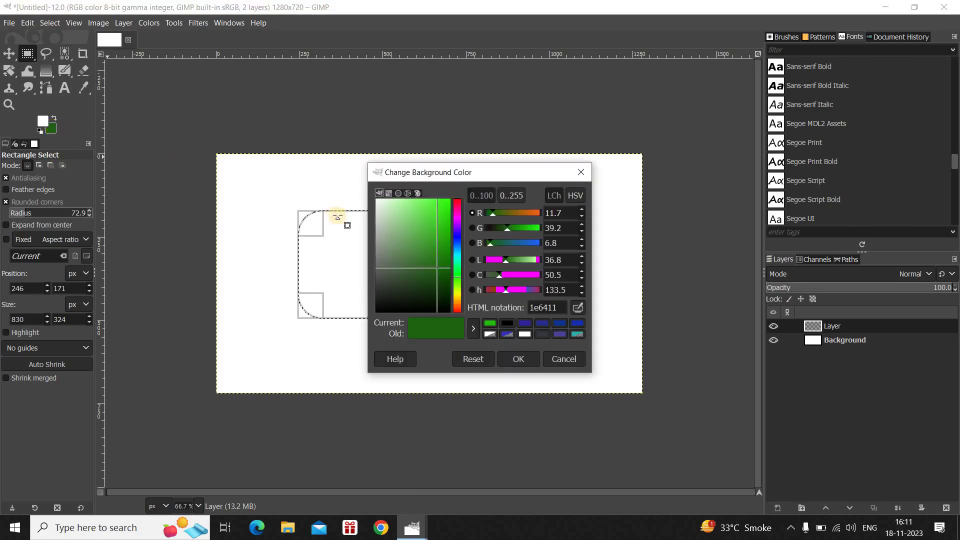
left_click_drag(418, 237, 473, 336)
left_click(519, 359)
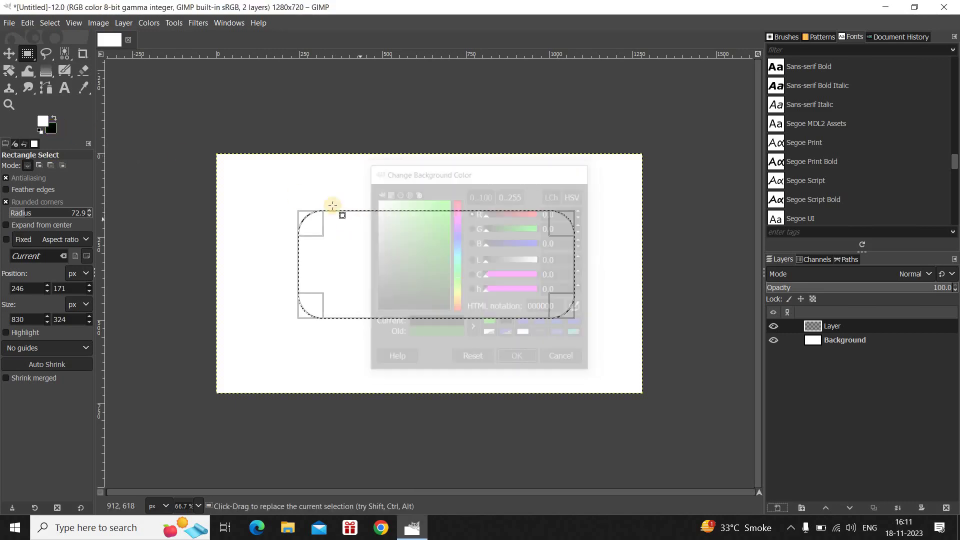
left_click(27, 23)
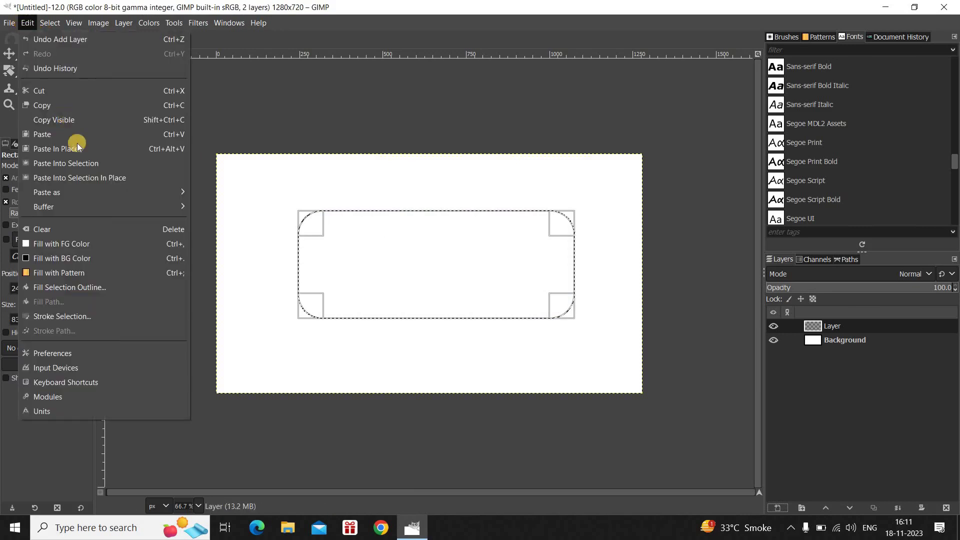
left_click(122, 255)
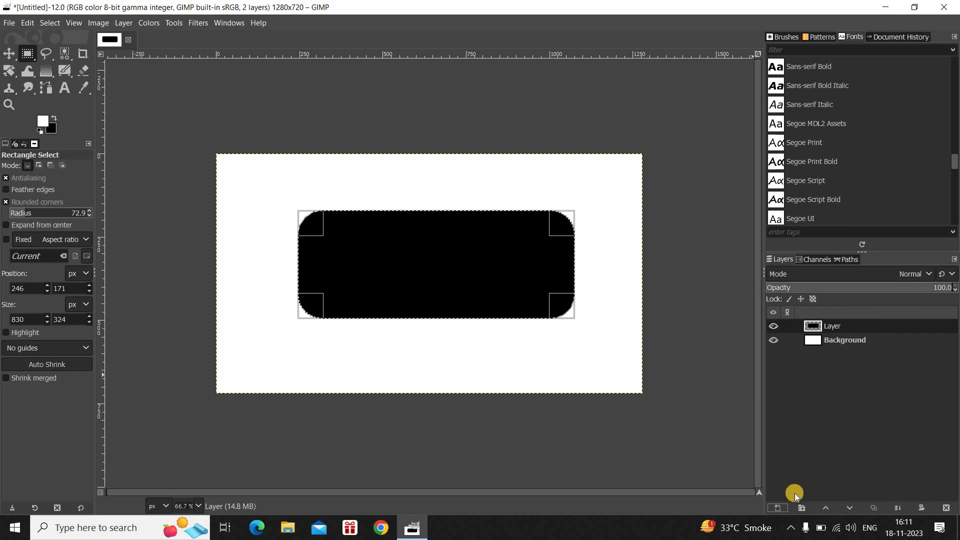
- Add transparent Layer #1 and feather the rounded selection by 250 pixels
left_click(776, 506)
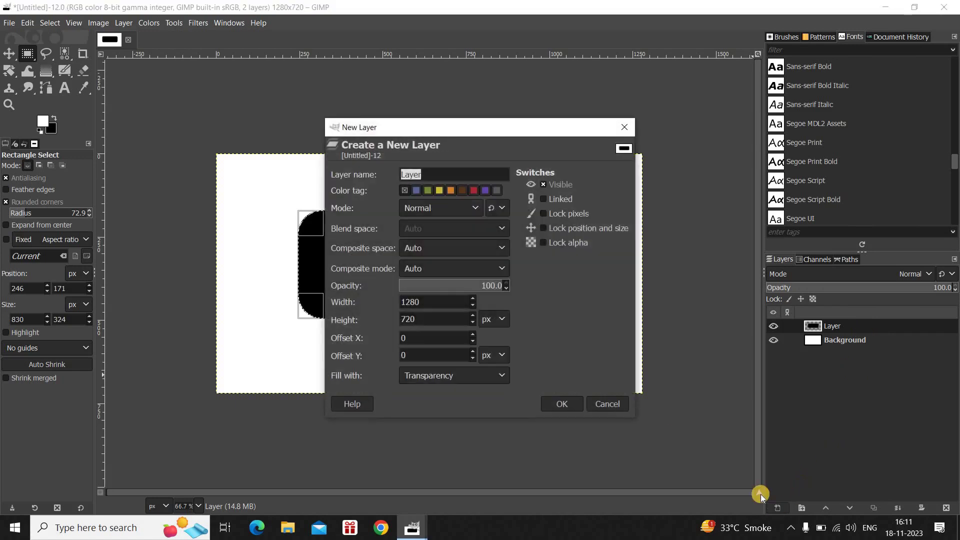
left_click(564, 401)
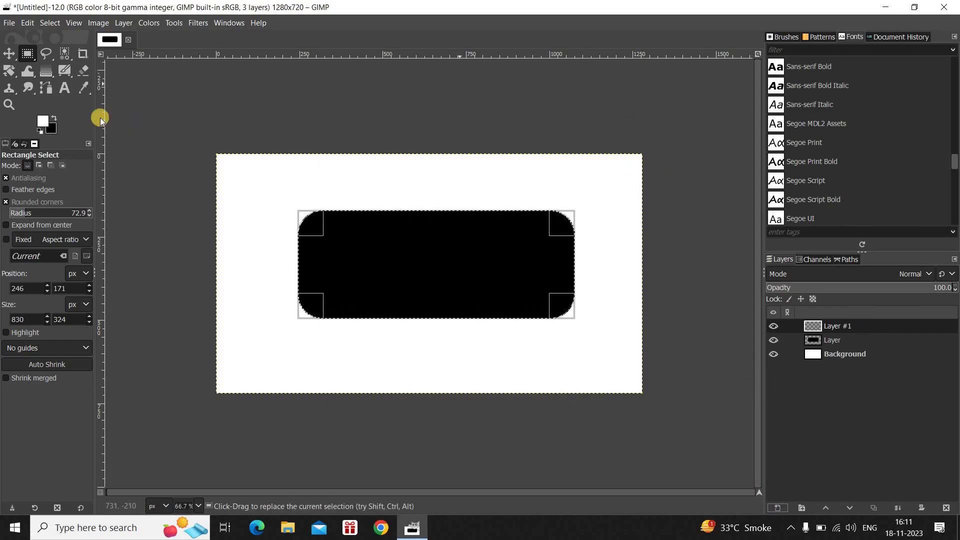
left_click(51, 24)
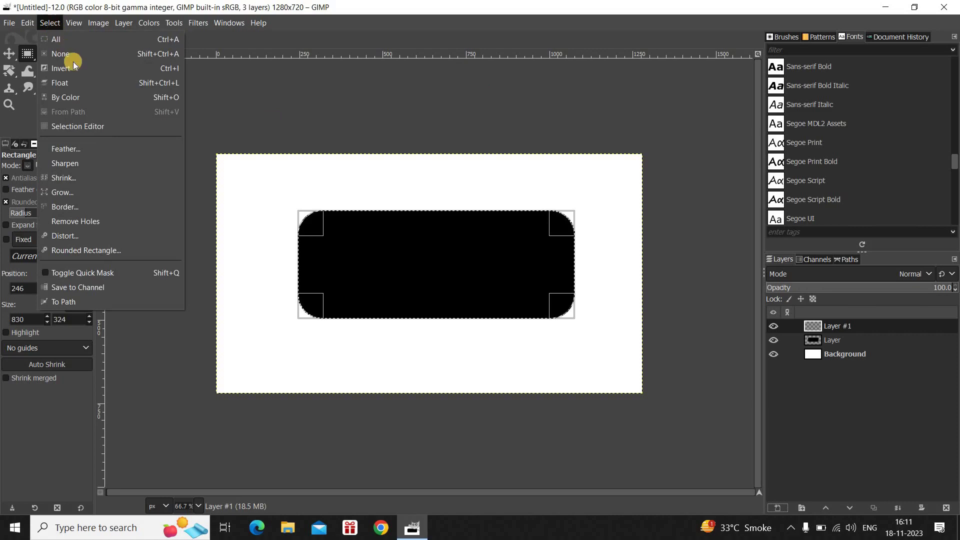
left_click(128, 149)
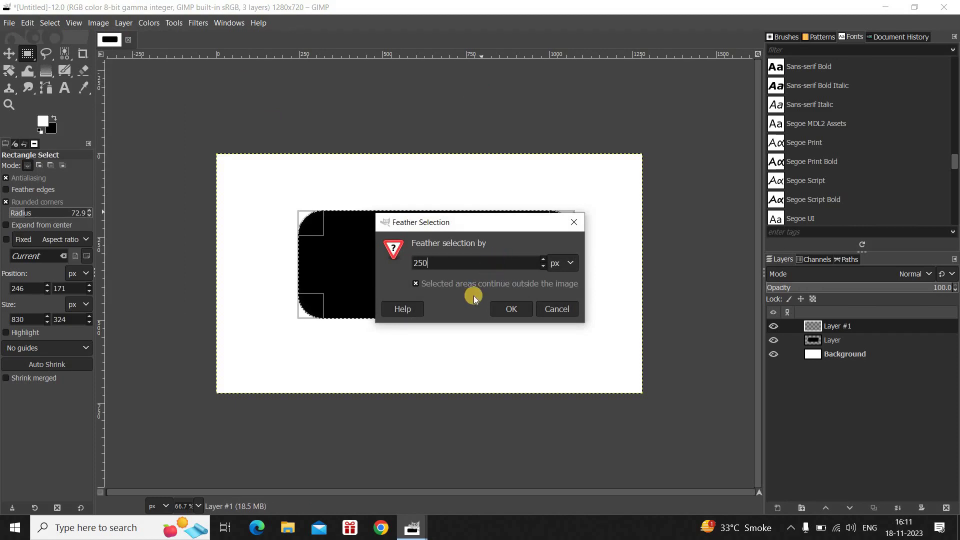
left_click(509, 310)
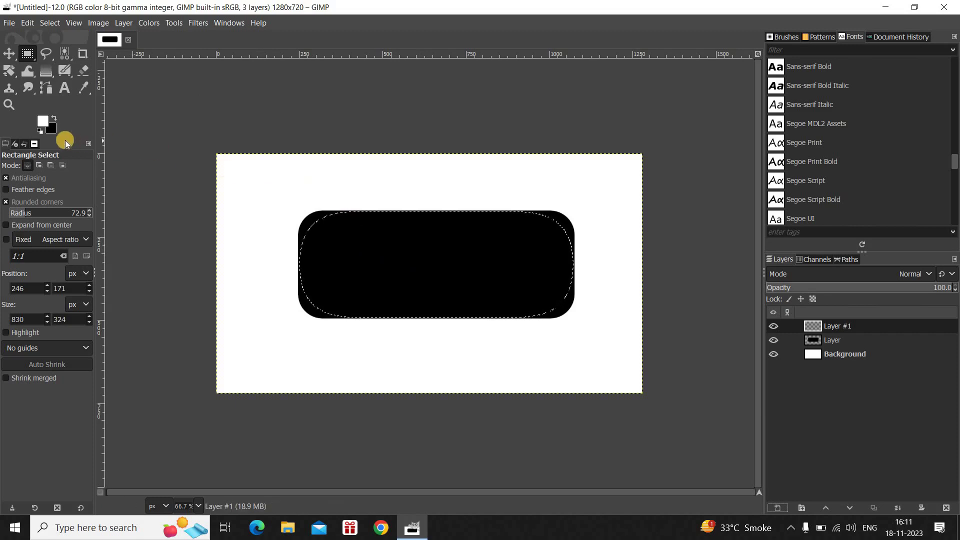
- Set the background colour to green (1dc000) and fill the feathered selection on Layer #1
left_click(52, 128)
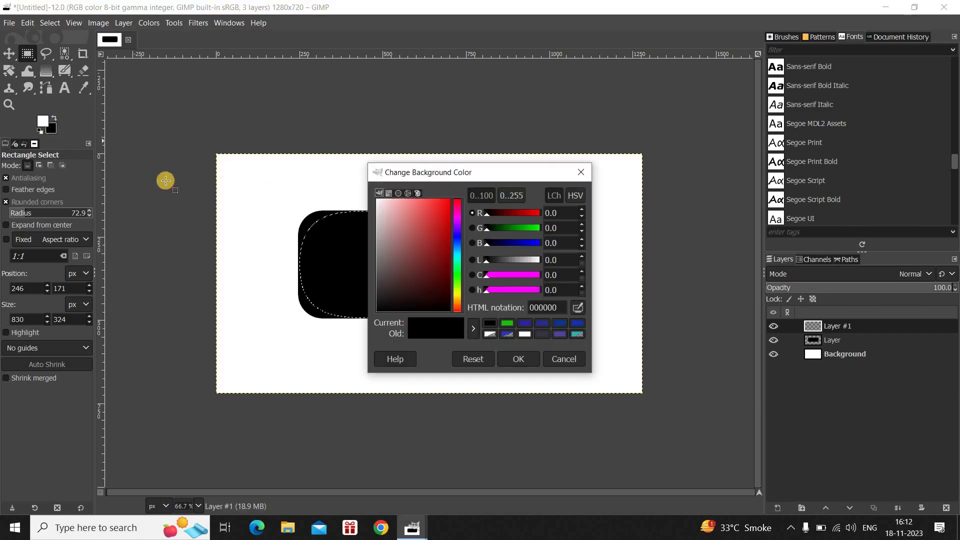
left_click(508, 323)
left_click(532, 360)
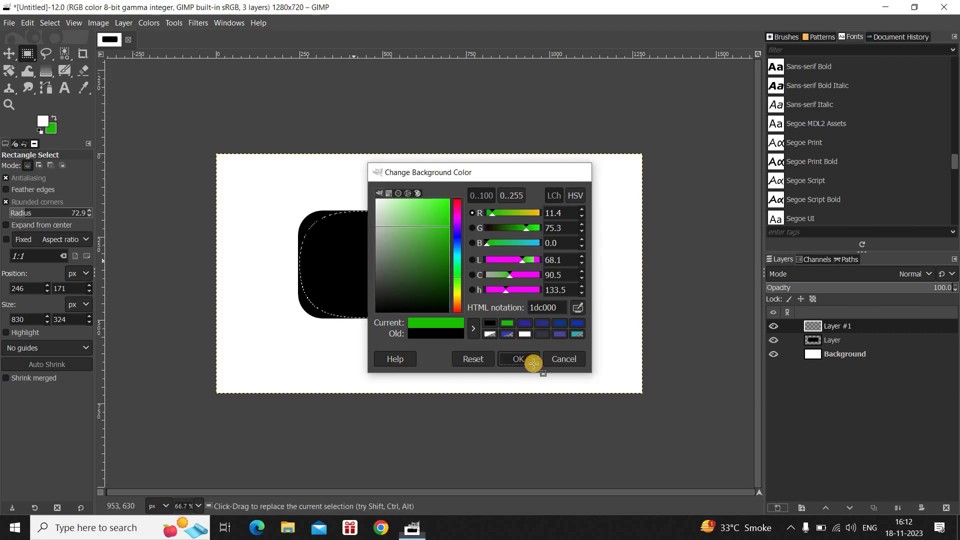
left_click(27, 22)
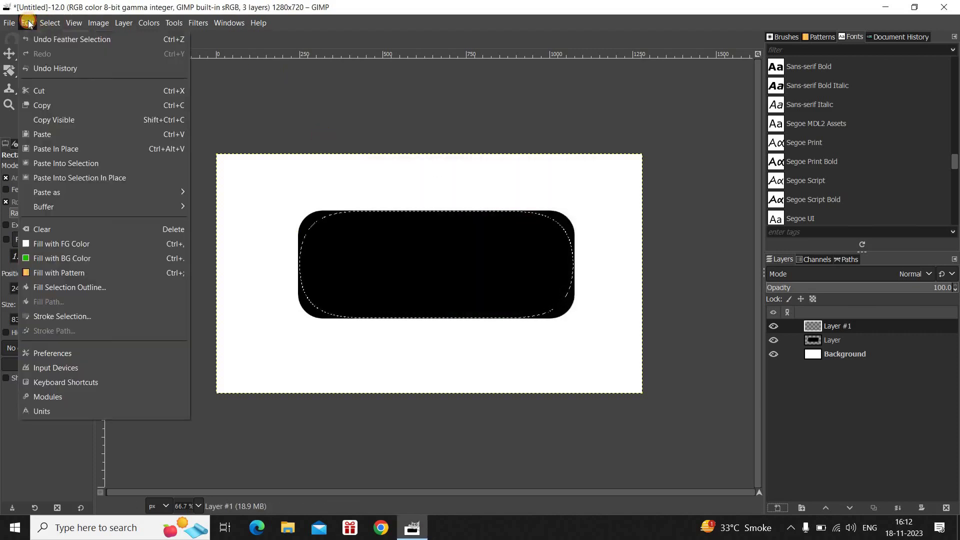
left_click(107, 258)
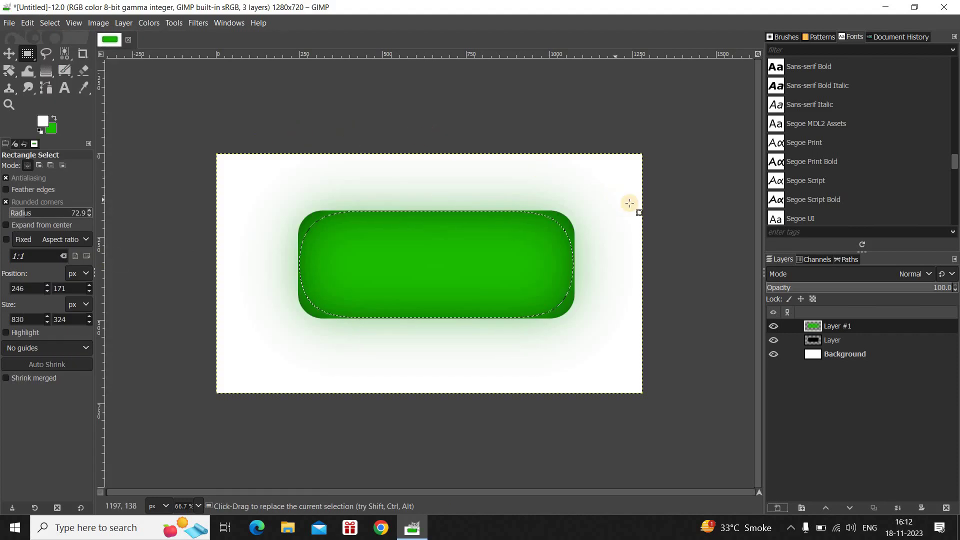
left_click(817, 259)
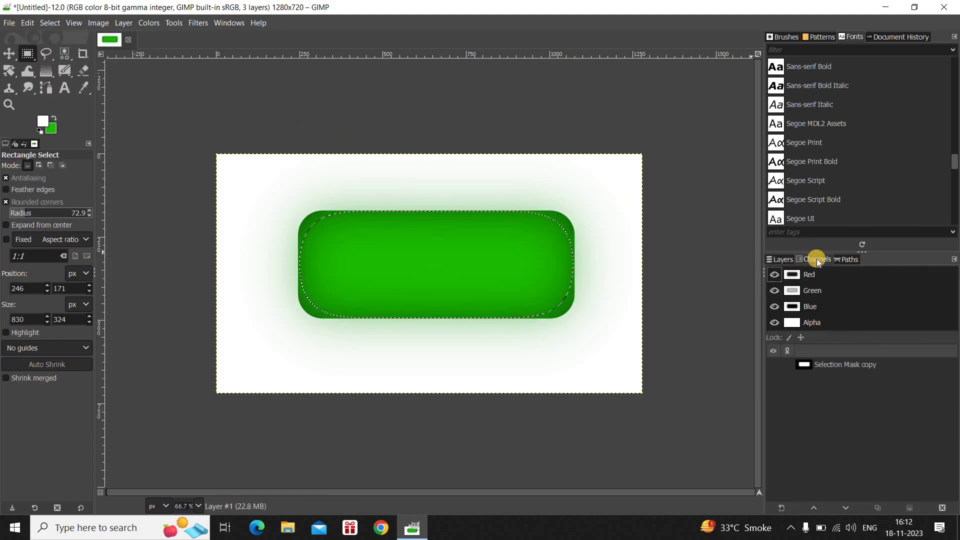
- Reload the Selection Mask copy channel, invert it, and delete the outside glow from Layer #1
left_click(900, 364)
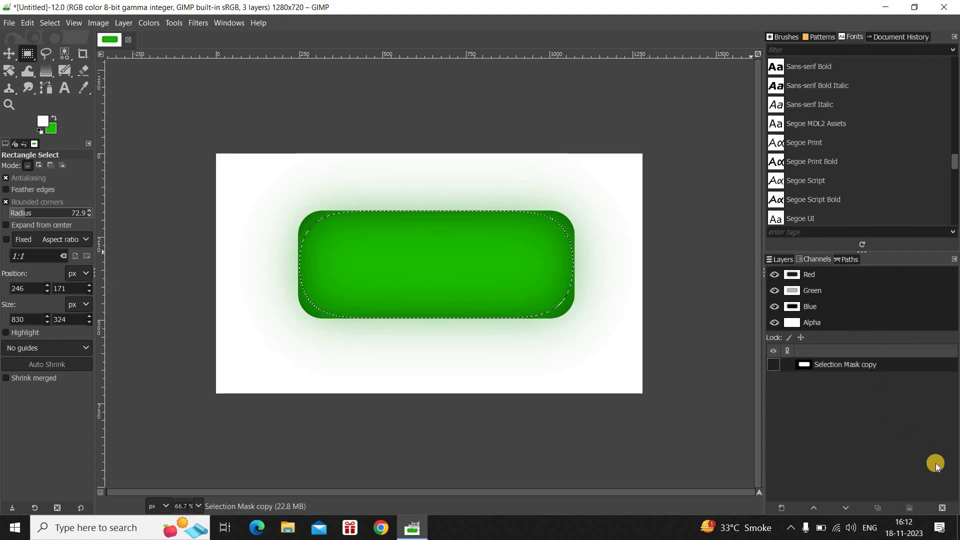
left_click(906, 507)
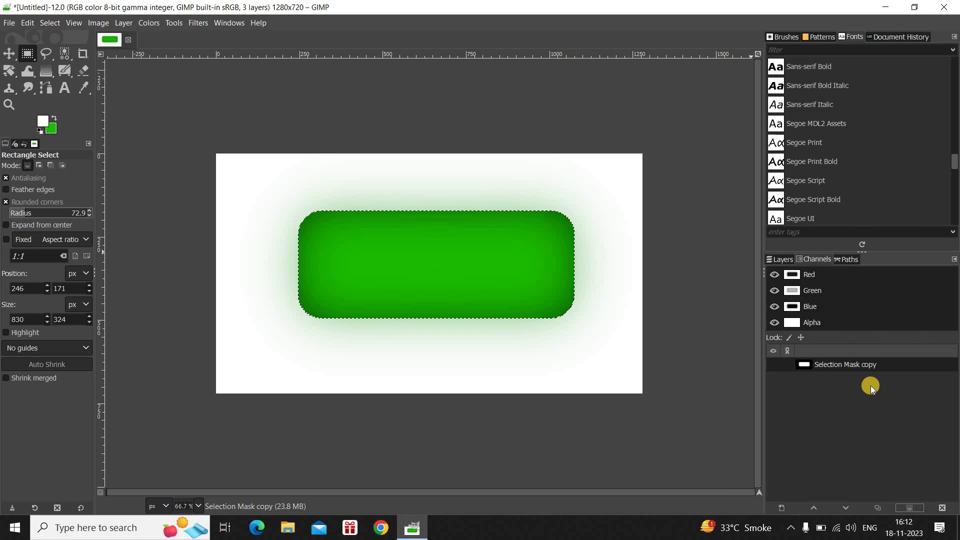
left_click(782, 259)
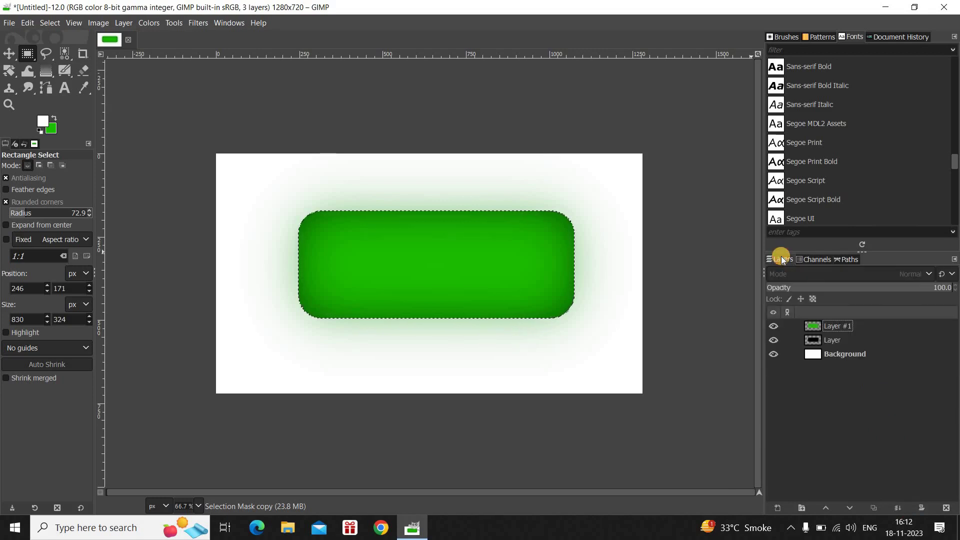
left_click(894, 324)
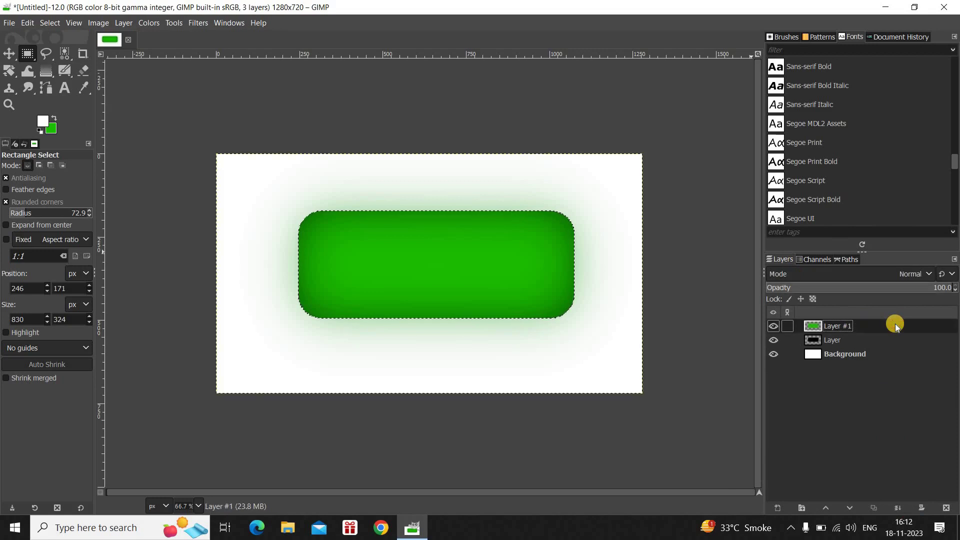
left_click(45, 24)
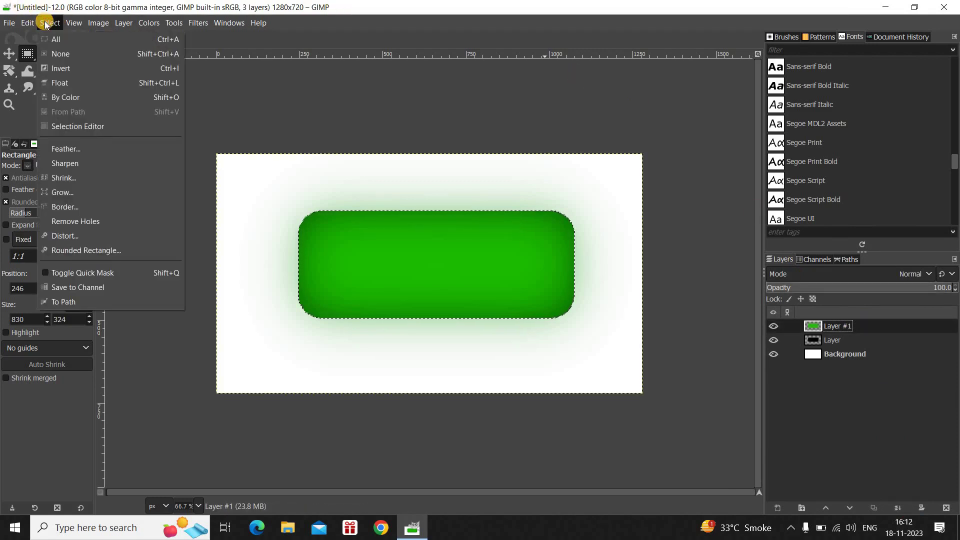
left_click(98, 67)
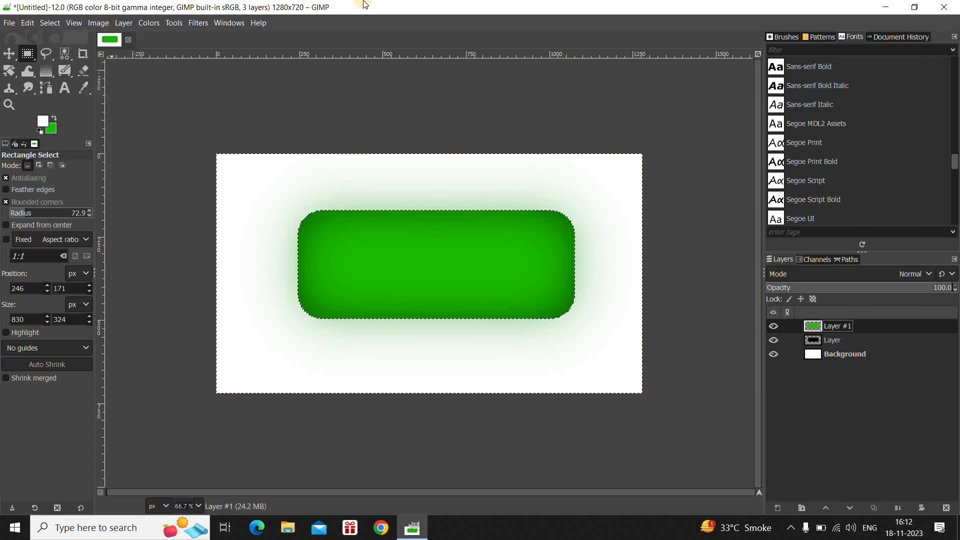
key("Delete")
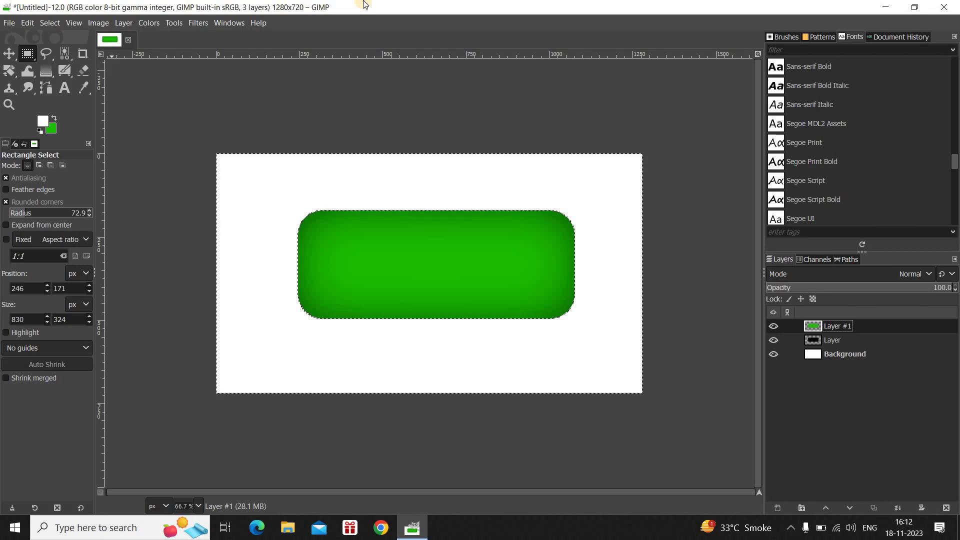
- Invert the selection back to the rounded rectangle and add transparent Layer #2
left_click(50, 24)
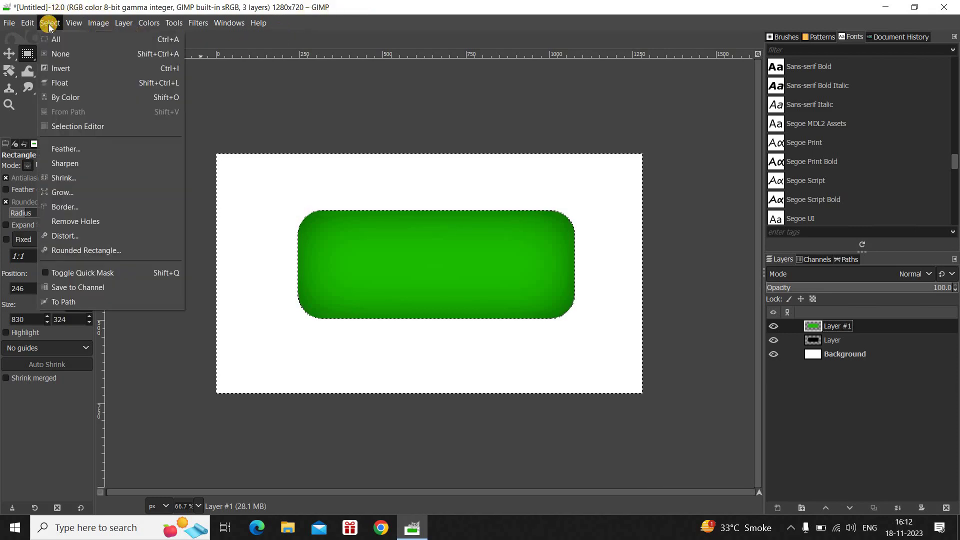
left_click(92, 67)
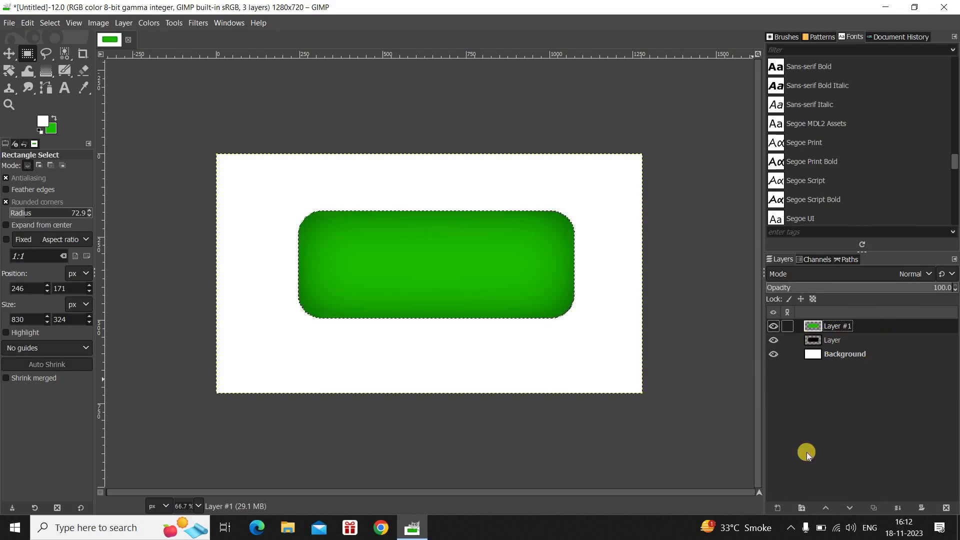
left_click(778, 508)
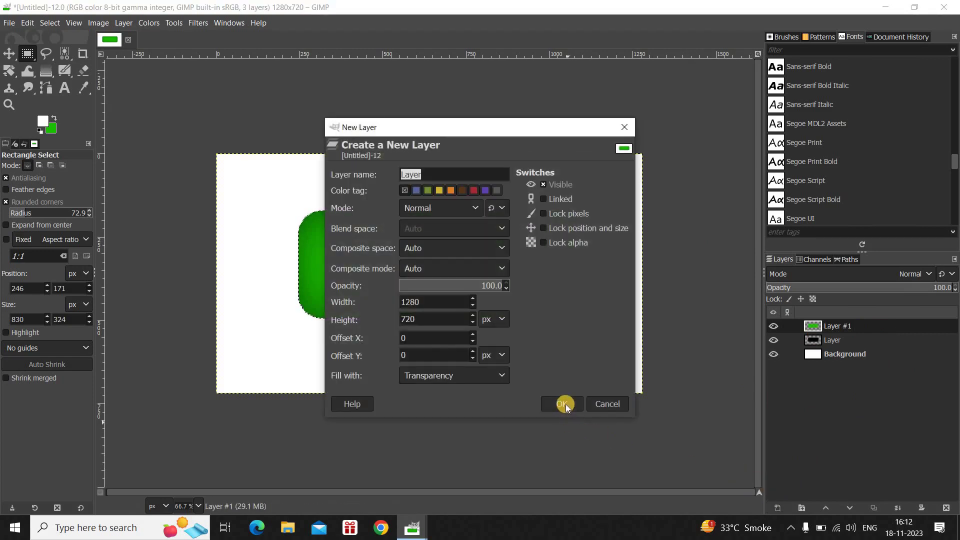
left_click(562, 403)
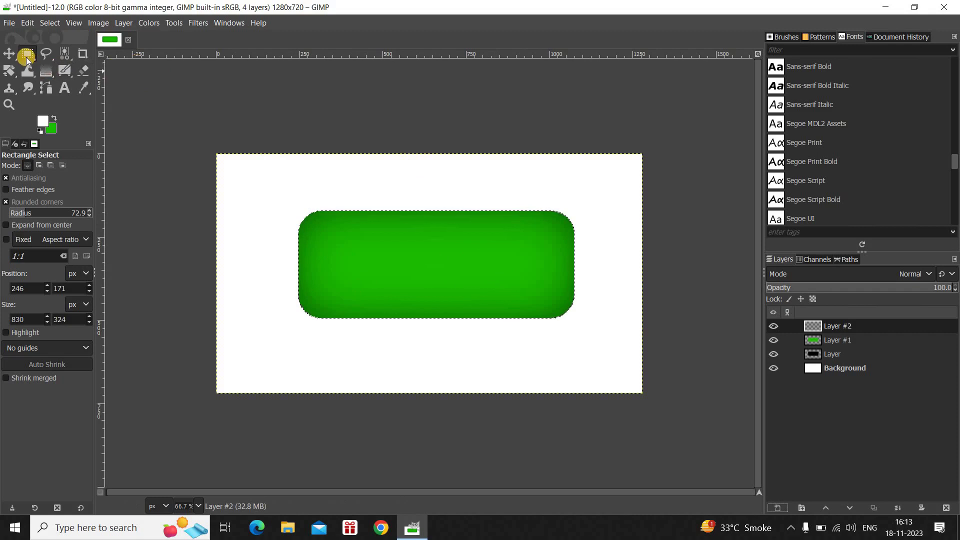
- Intersect the selection with an ellipse so only the button's upper band remains
left_click_drag(26, 51, 86, 68)
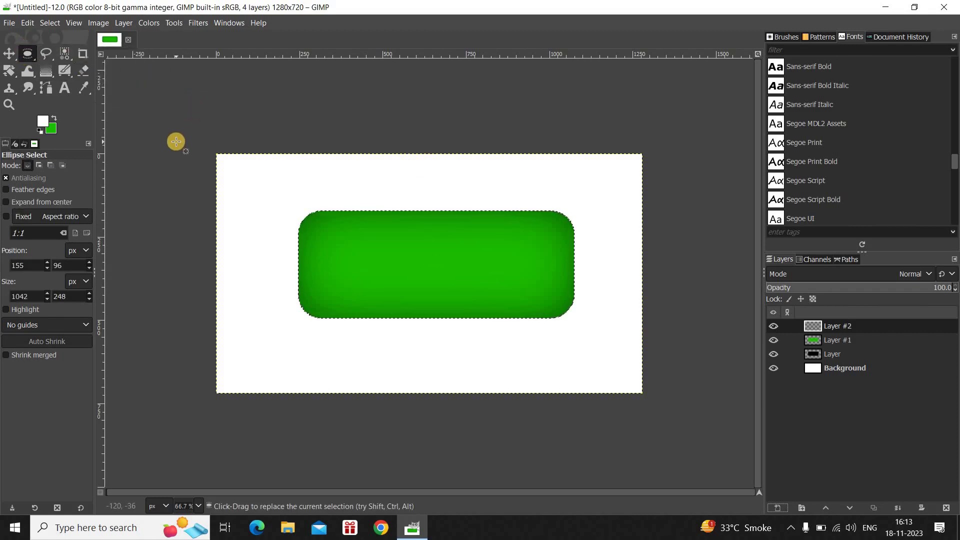
left_click(62, 165)
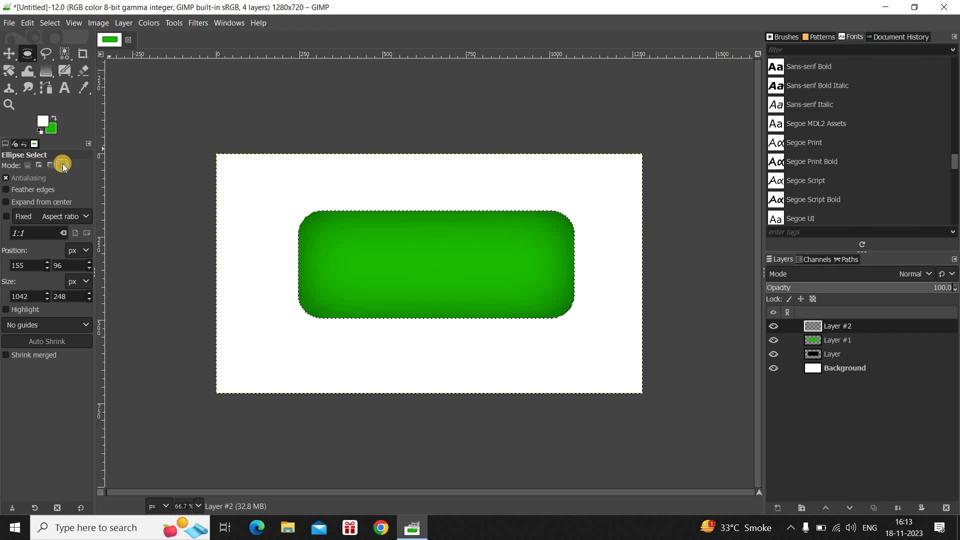
left_click_drag(277, 186, 605, 264)
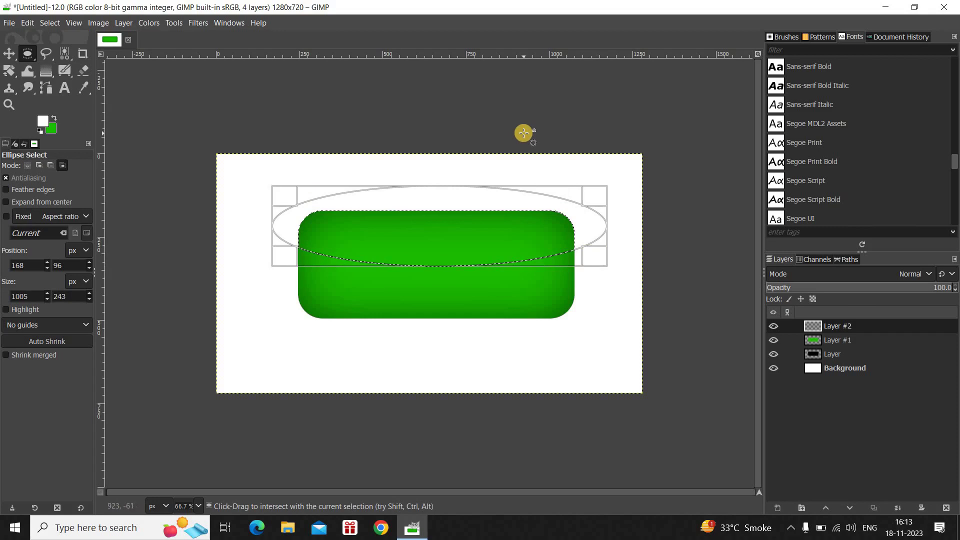
- Shrink the upper-band selection by 3 px
left_click(50, 23)
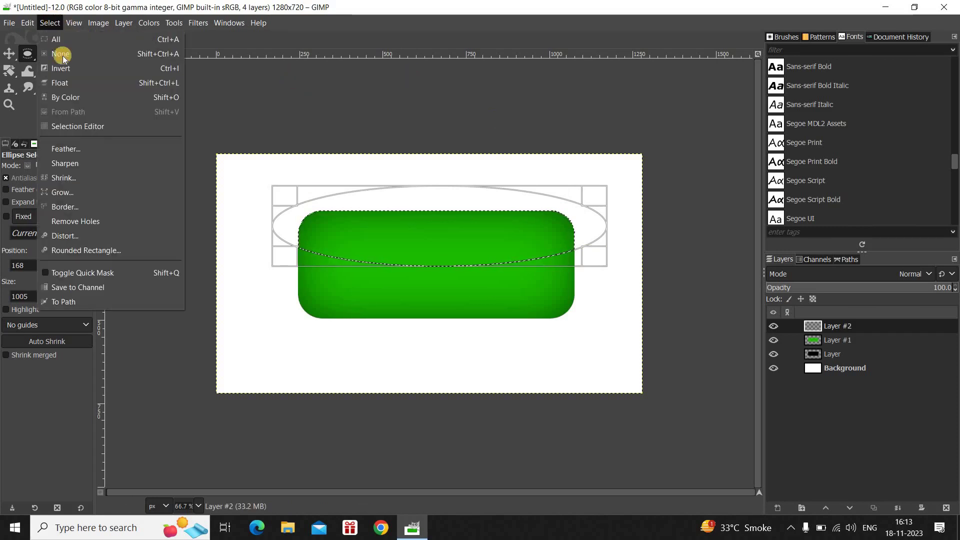
left_click(126, 174)
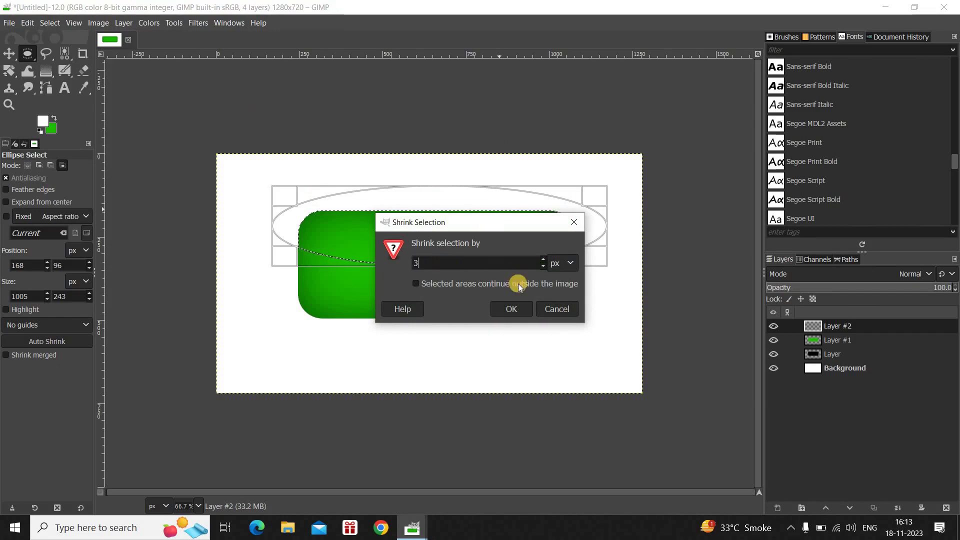
left_click(520, 307)
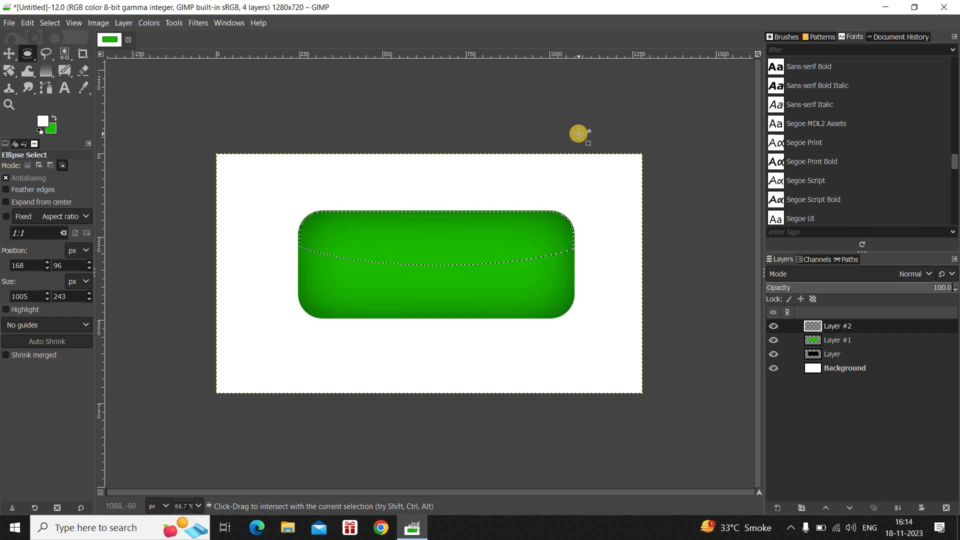
left_click(45, 75)
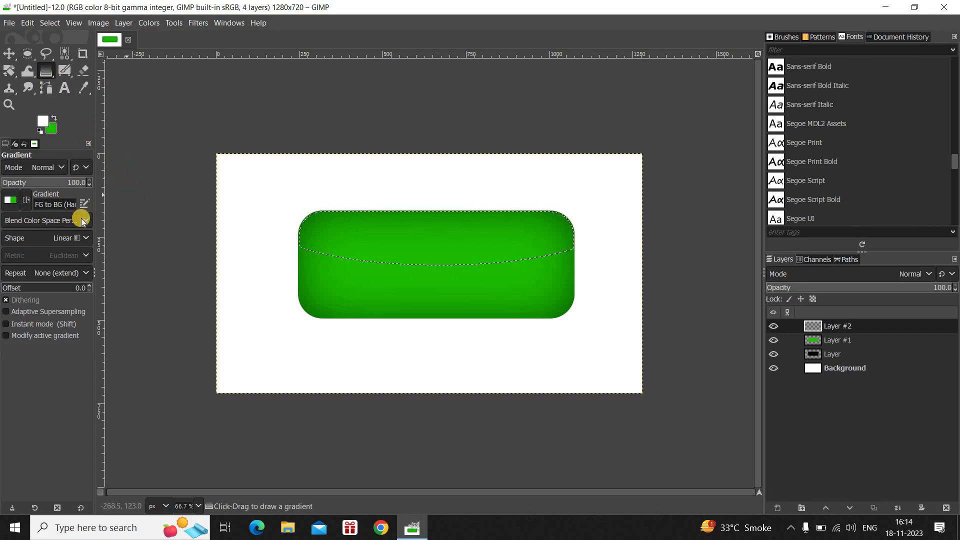
- Draw a white FG to Transparent gradient down the top band on Layer #2, then deselect
left_click(12, 201)
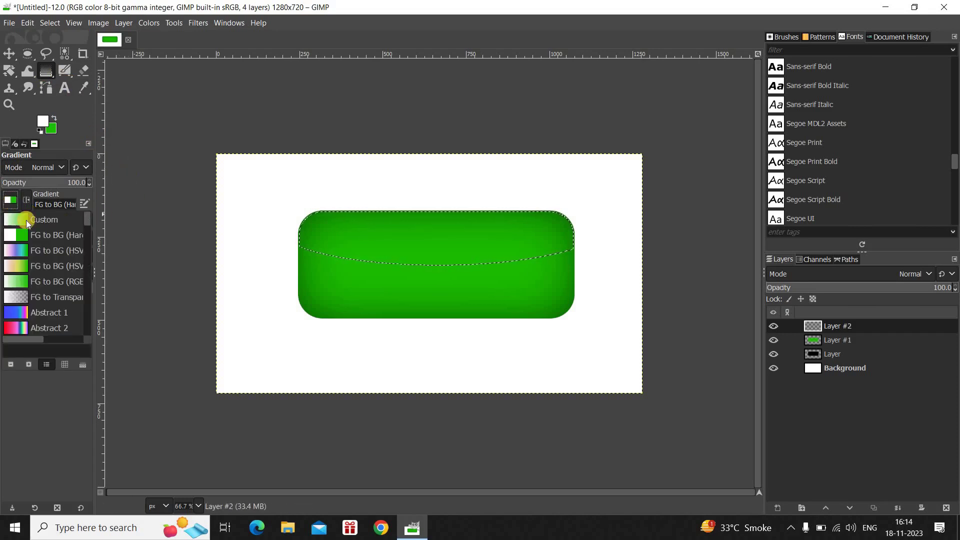
left_click(61, 298)
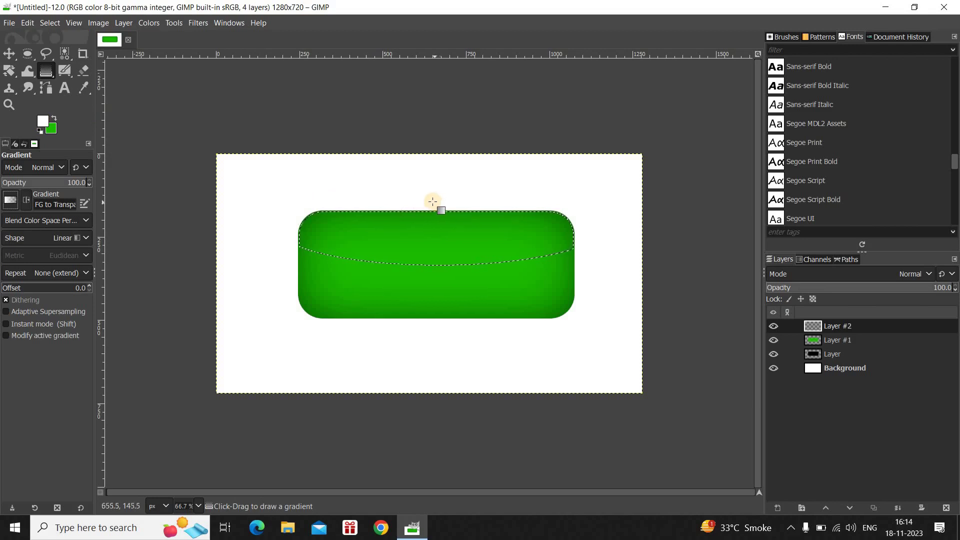
left_click_drag(431, 200, 432, 264)
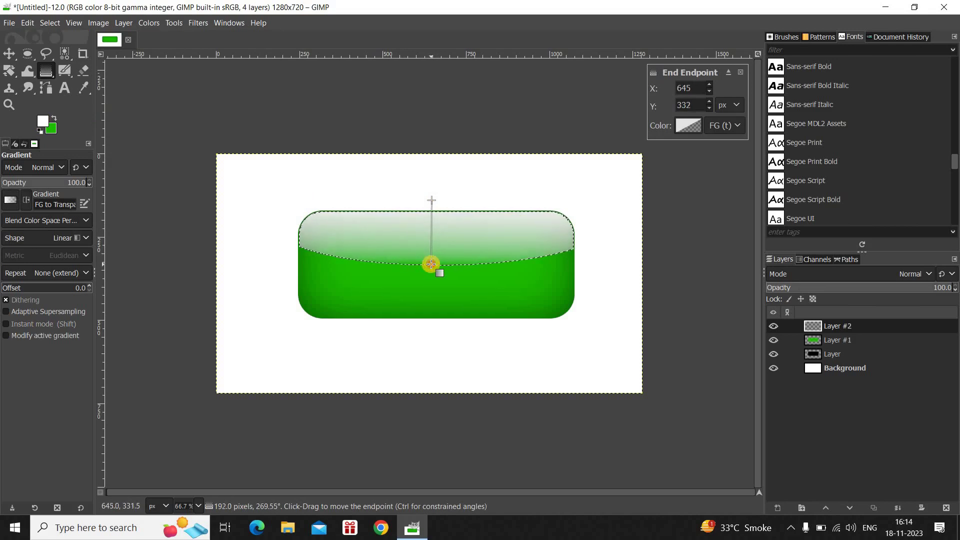
left_click_drag(431, 263, 432, 264)
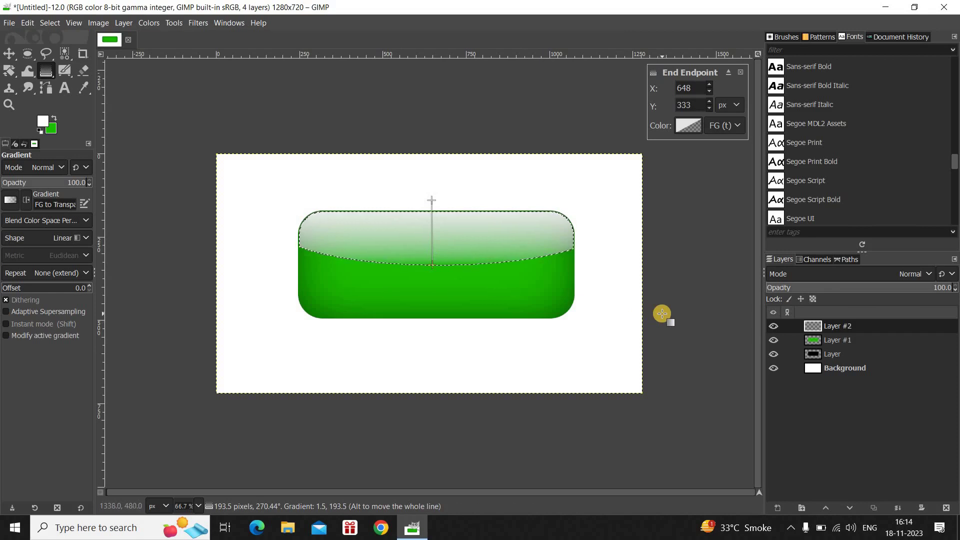
key("Return")
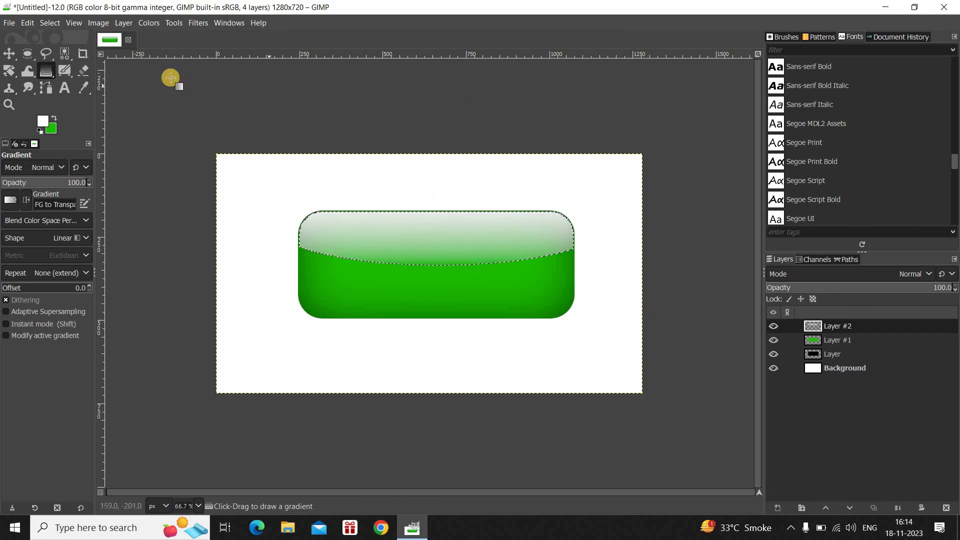
left_click(52, 23)
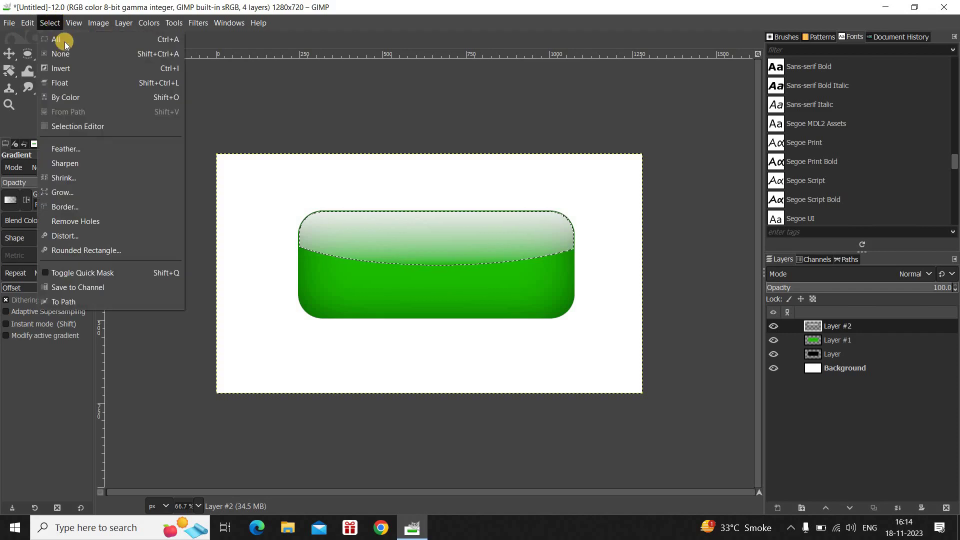
left_click(72, 53)
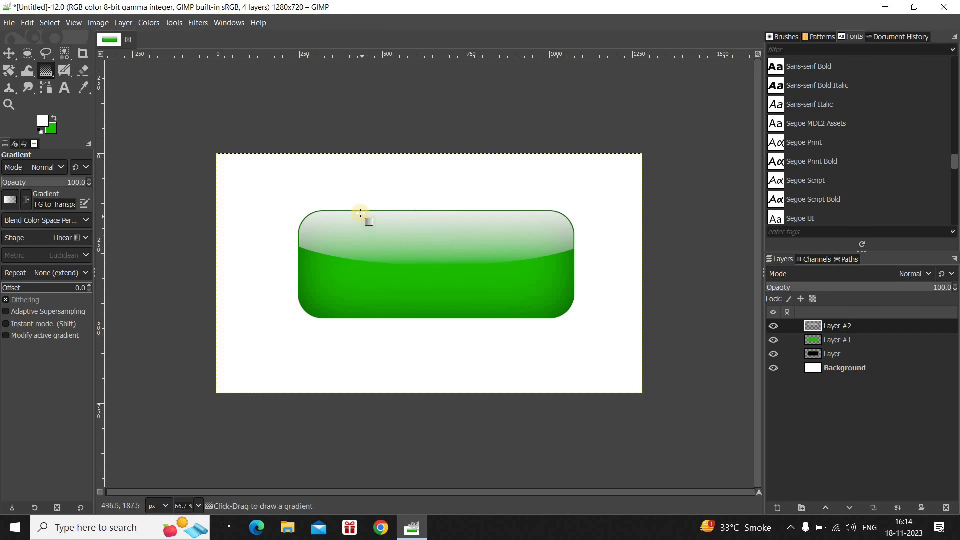
- Add a text box across the green button containing the word 'GIMP'
left_click(65, 90)
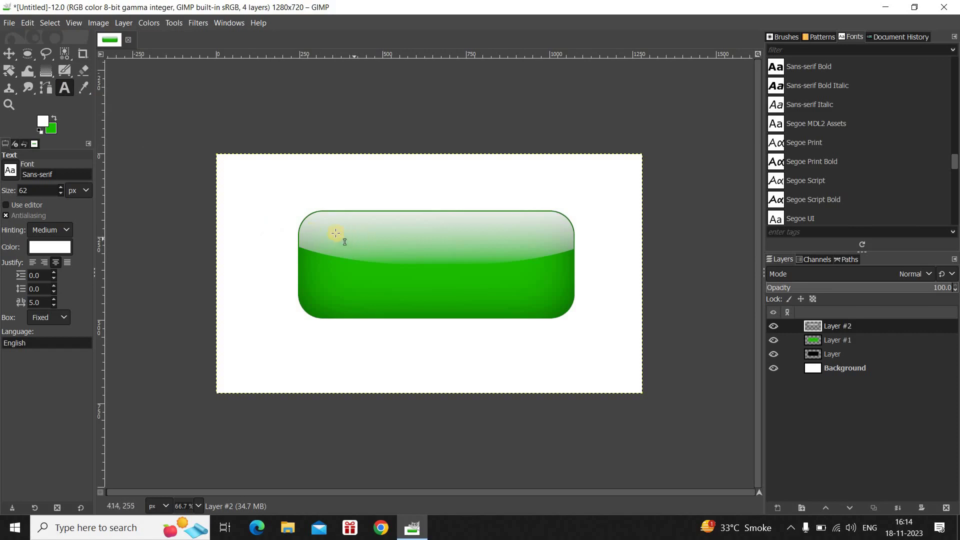
left_click_drag(333, 231, 553, 299)
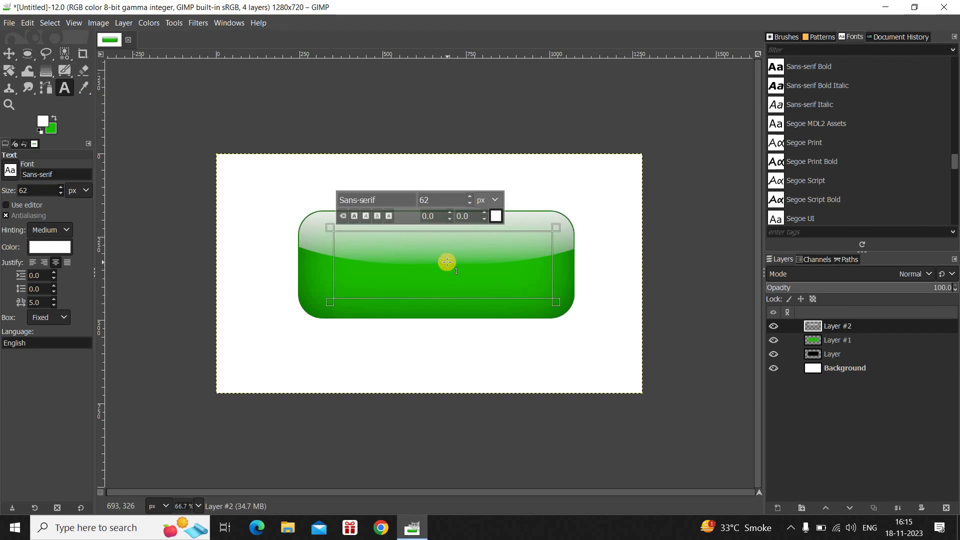
type("GIMP")
key("ctrl+a")
- Set the GIMP text to Tahoma Bold at size 130
left_click(395, 197)
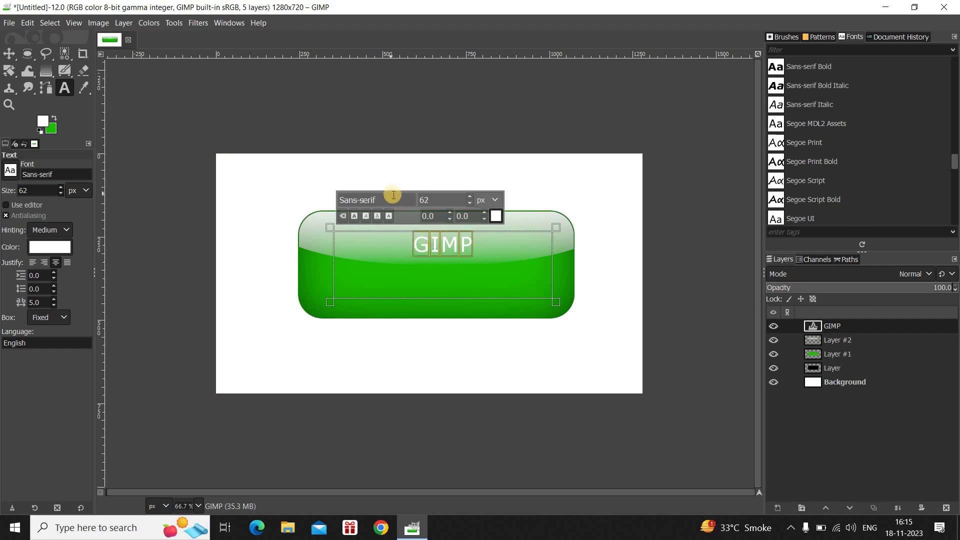
key("ctrl+a")
key("BackSpace")
type("taho")
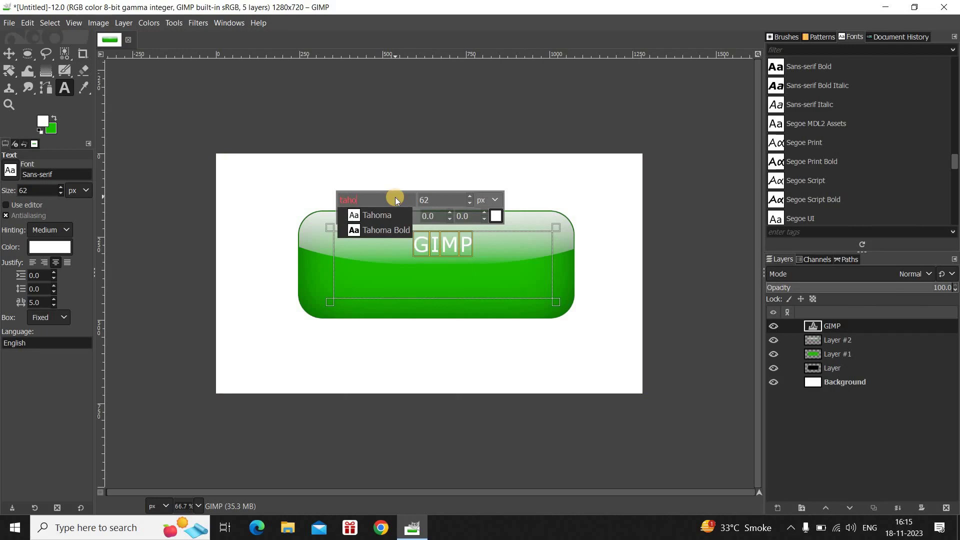
key("Down")
key("Down")
key("Return")
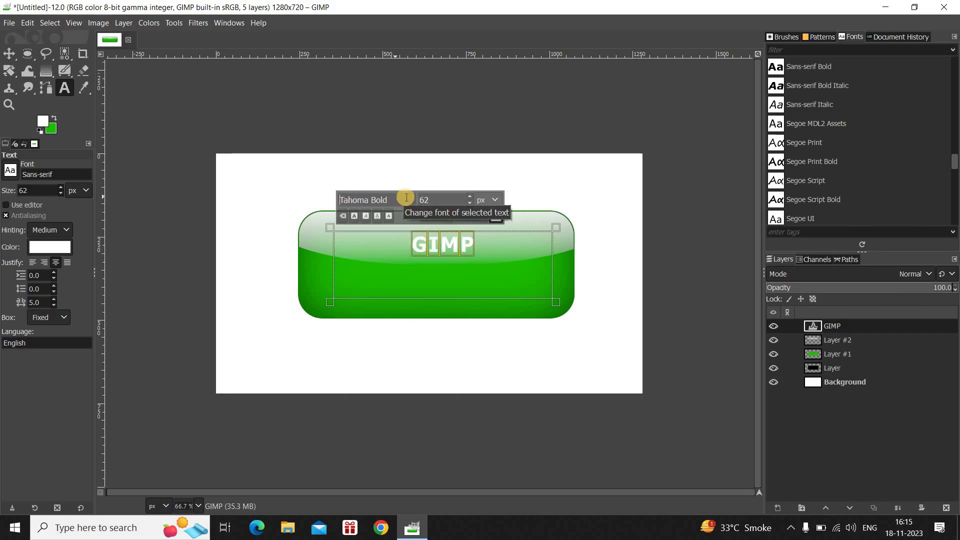
left_click(445, 199)
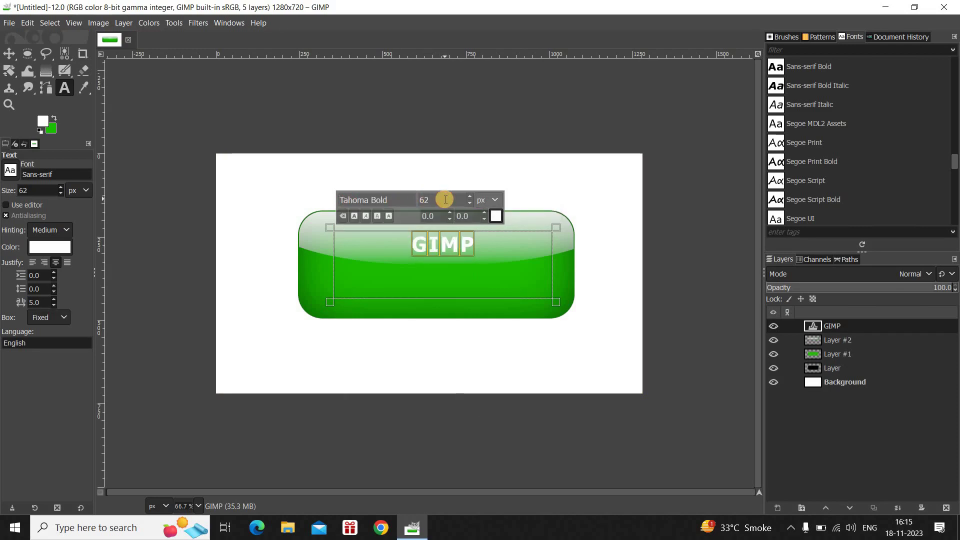
key("BackSpace")
type("130")
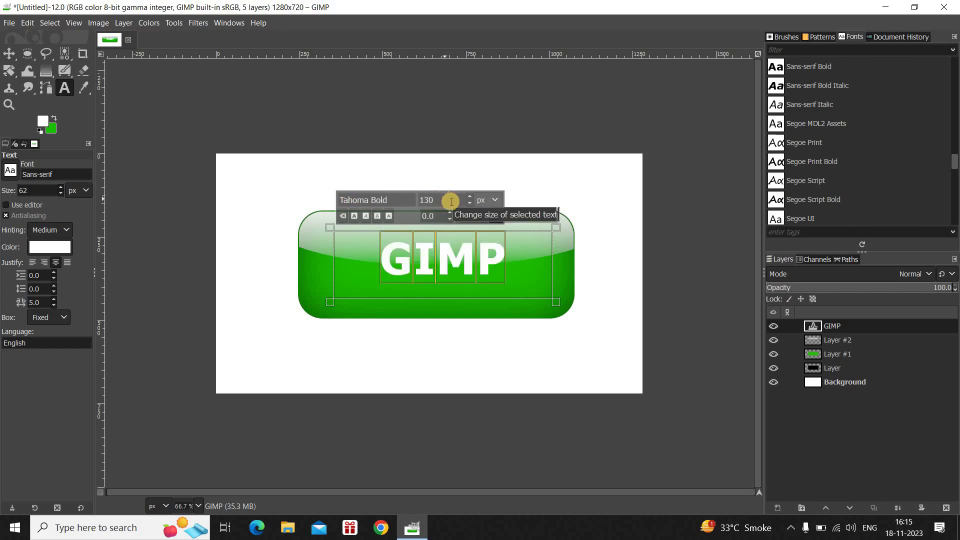
left_click(497, 216)
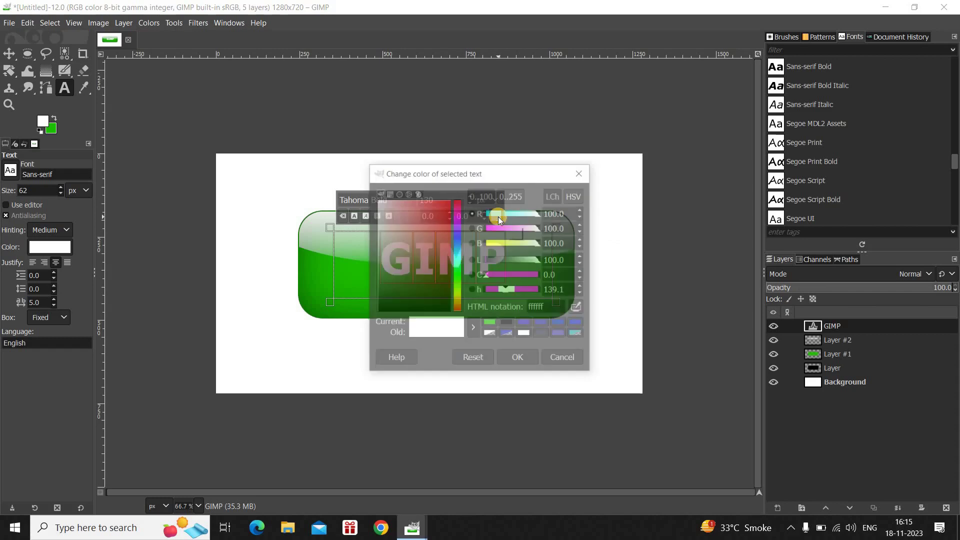
- Recolour the GIMP lettering deep blue (1c18e3) and finish editing the text layer
left_click(455, 236)
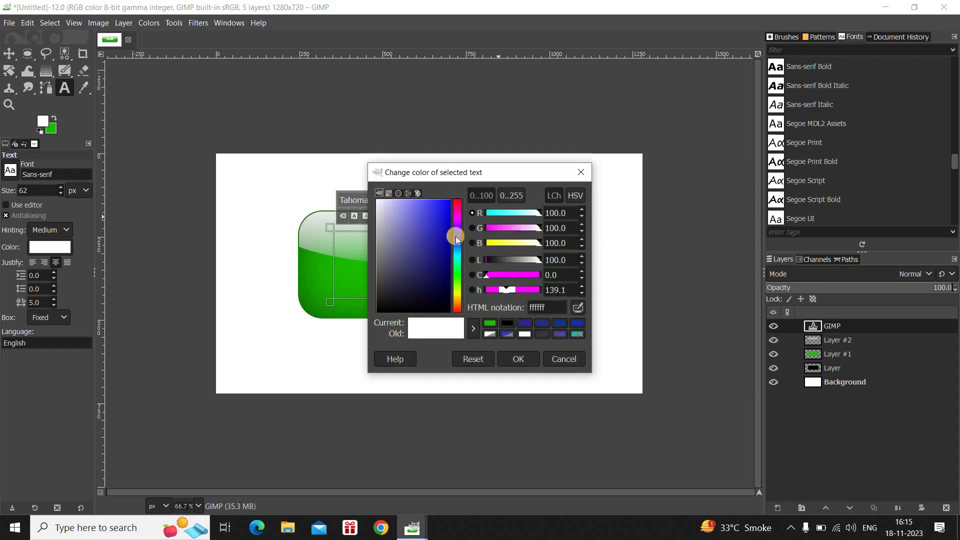
mouse_move(436, 226)
left_mouse_down()
mouse_move(427, 220)
mouse_move(441, 225)
mouse_move(442, 211)
left_mouse_up()
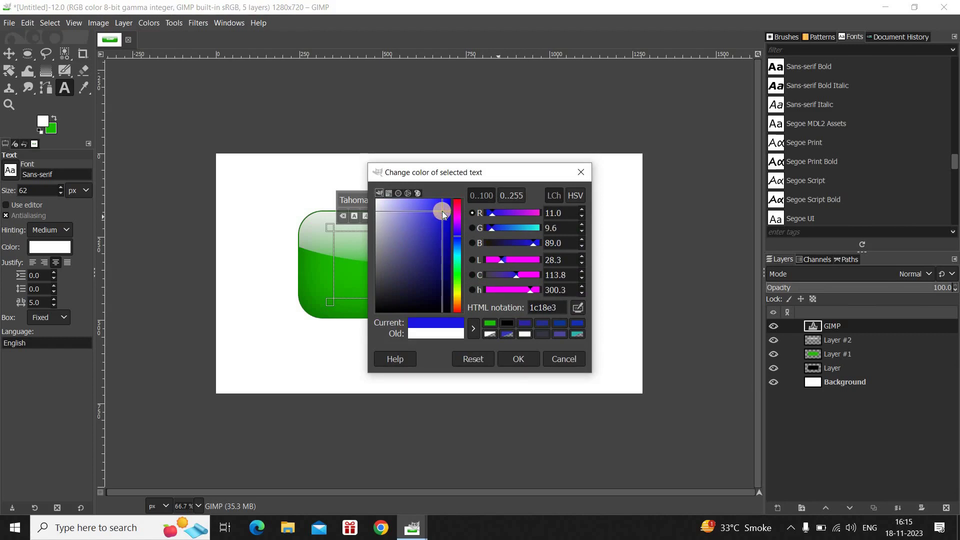
left_click(521, 359)
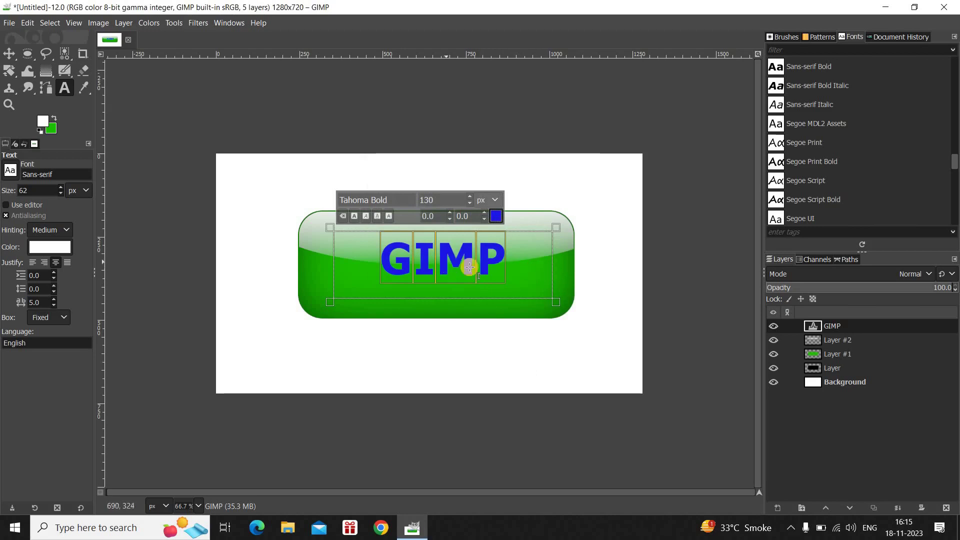
left_click(494, 269)
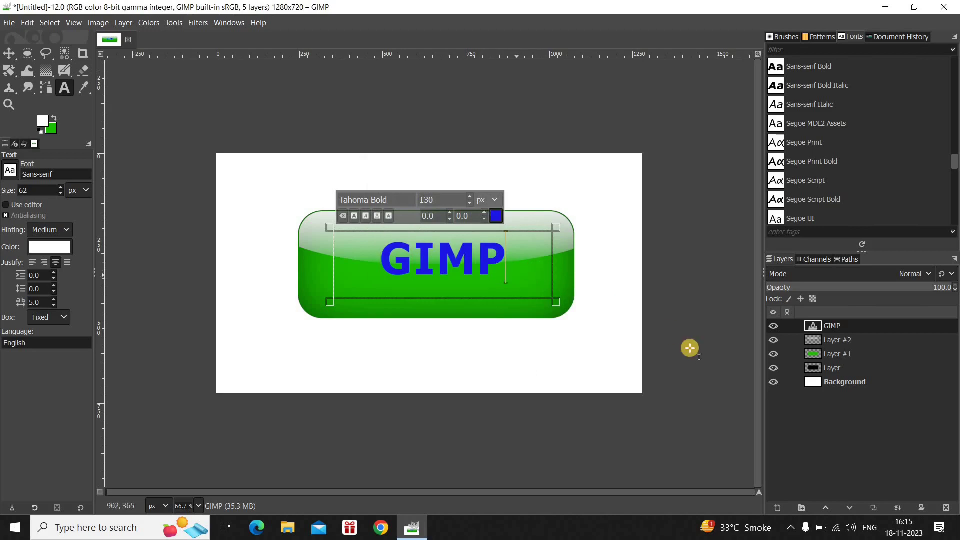
left_click(860, 384)
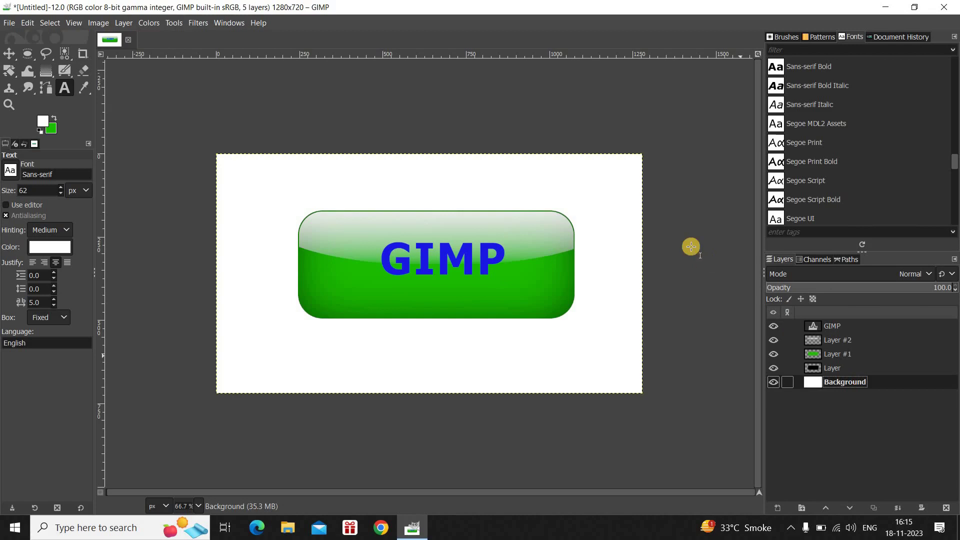
- Nudge the GIMP text slightly into position with the Move tool
left_click(9, 53)
left_click_drag(406, 265, 403, 269)
left_click(403, 269)
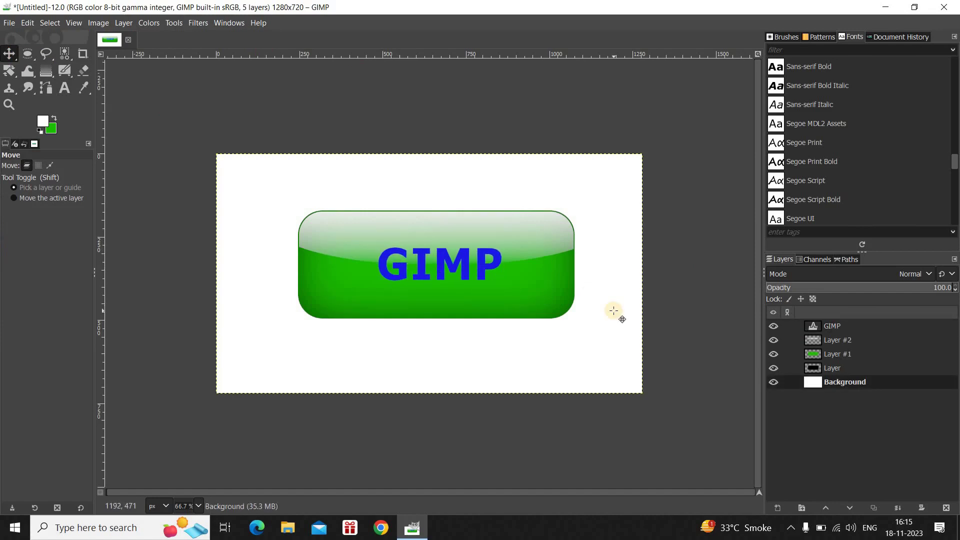
- Raise Layer #2's white gloss above the GIMP text layer
left_click(880, 340)
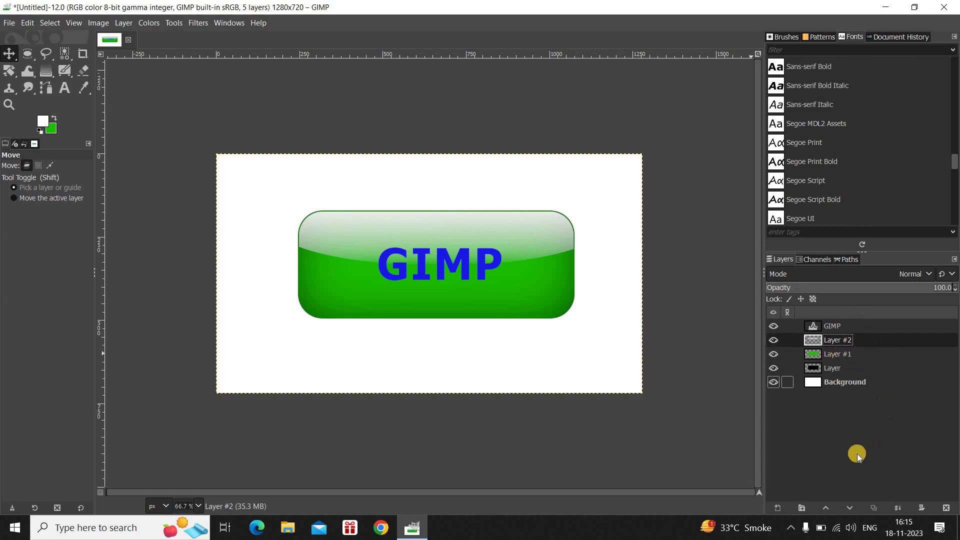
left_click(821, 508)
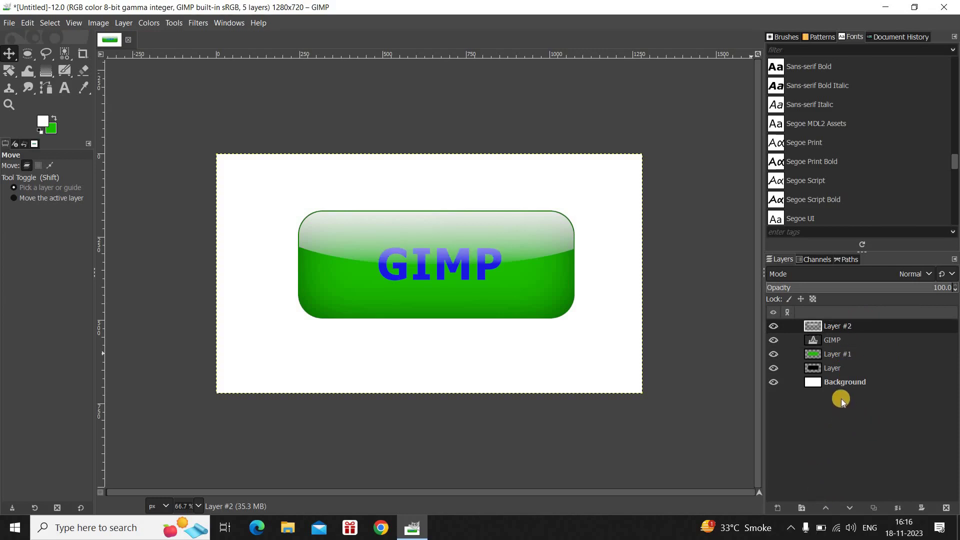
left_click(860, 383)
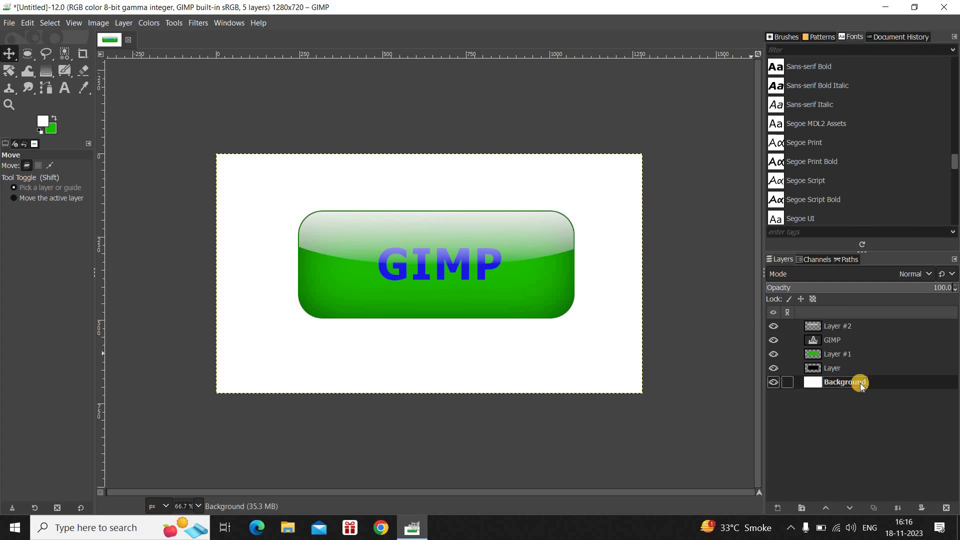
key("minus")
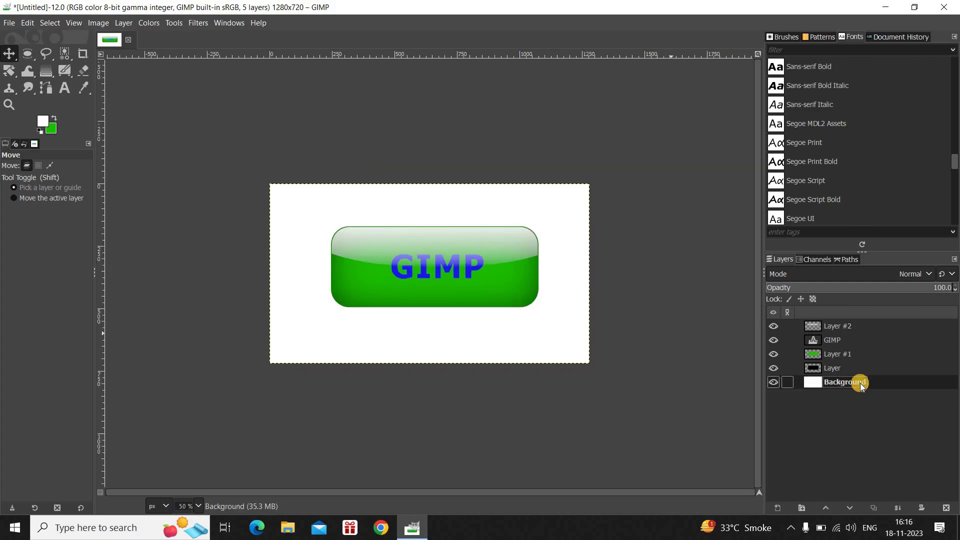